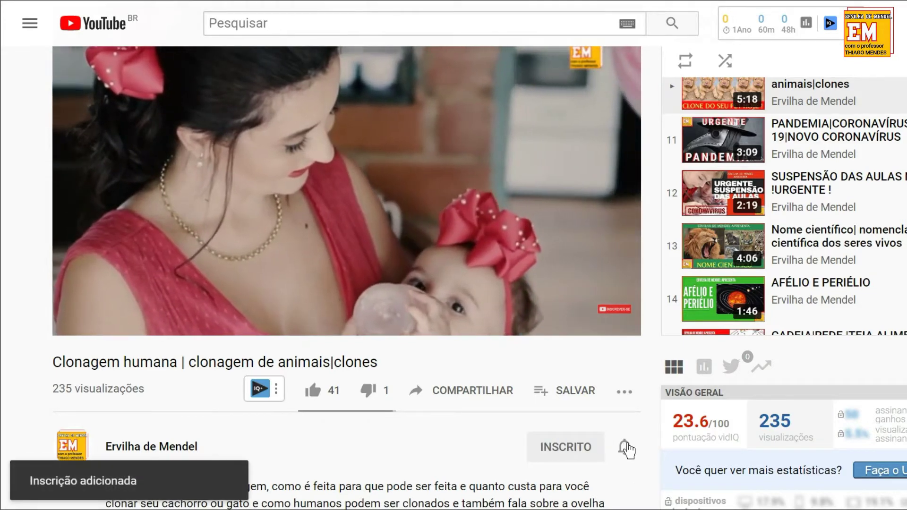
- Set the Ervilha de Mendel channel notifications to Todas and like the video "Clonagem humana | clonagem de animais|clones"
click(623, 447)
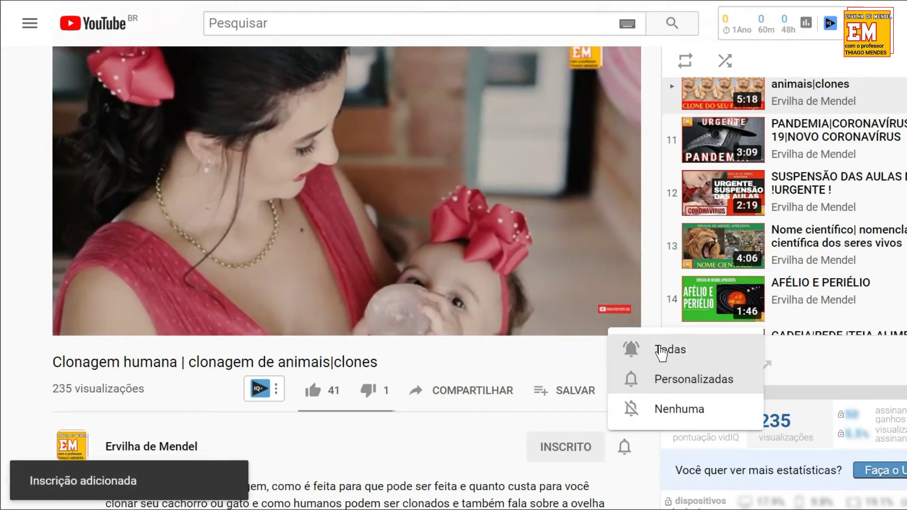
click(657, 349)
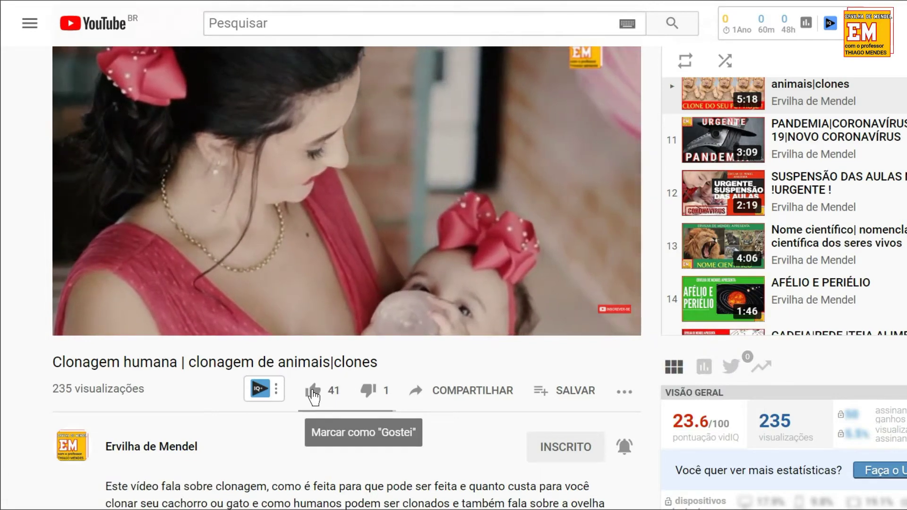
click(313, 392)
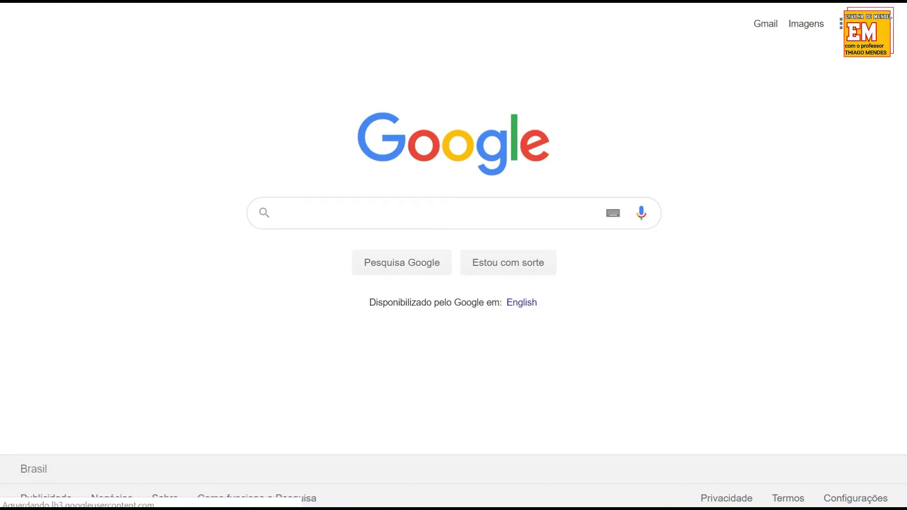
- Switch to Google Classroom (Google Sala de Aula) from the Google home page's list of apps
click(842, 24)
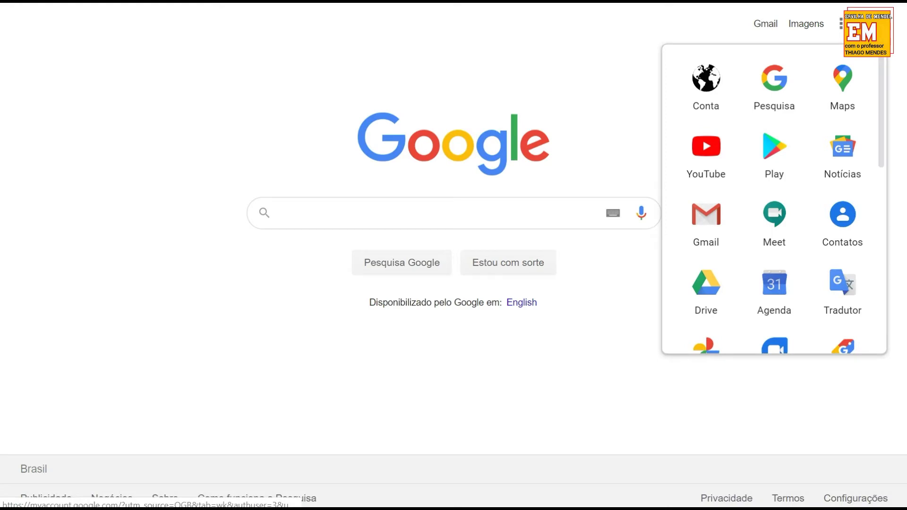
scroll(842, 208, down, 8)
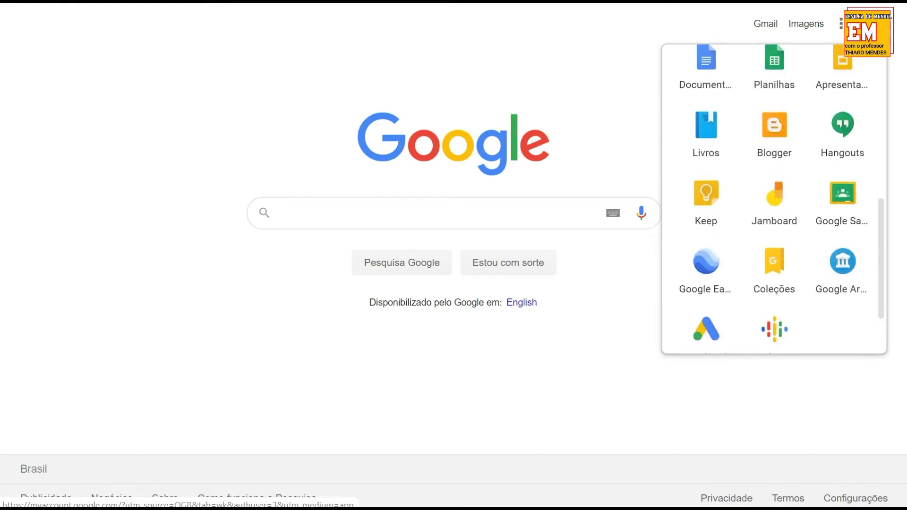
click(842, 203)
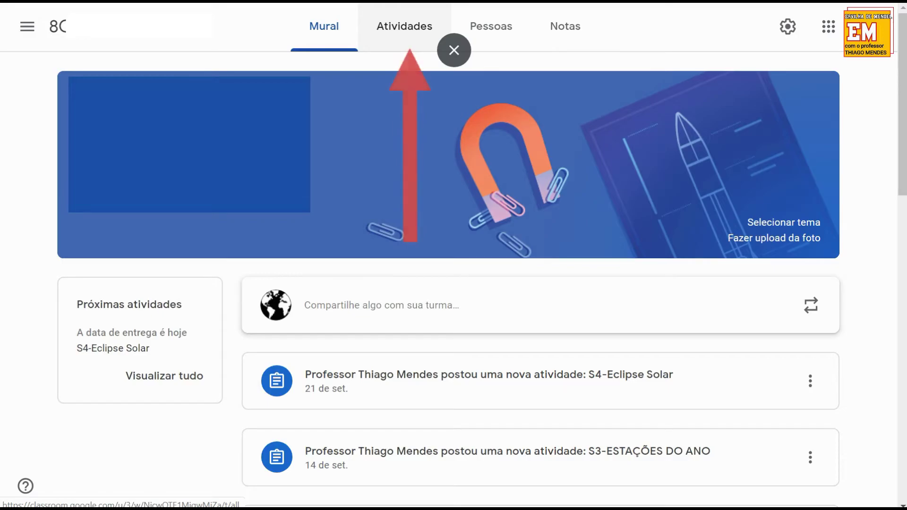
- Create an Atividade com teste in class 8C, titled "tutorial", with the instructions "Assista o vídeo"
click(404, 26)
click(198, 83)
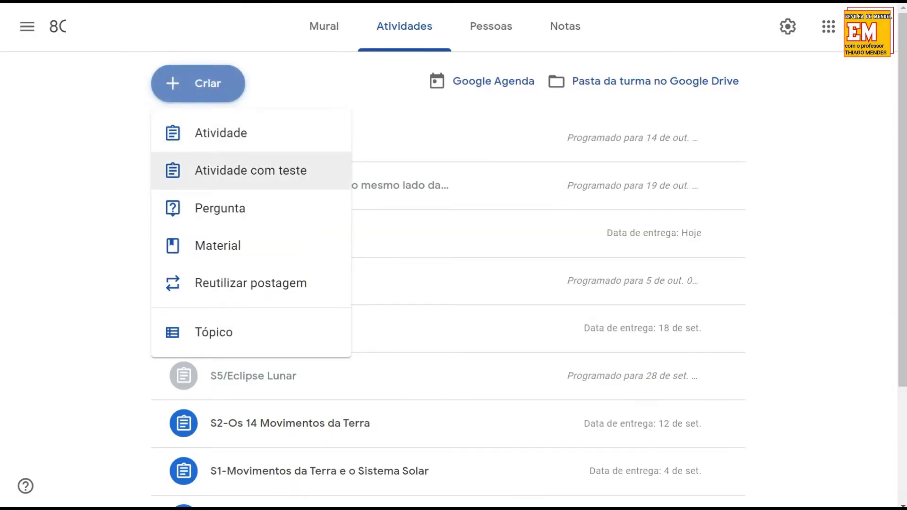
click(250, 170)
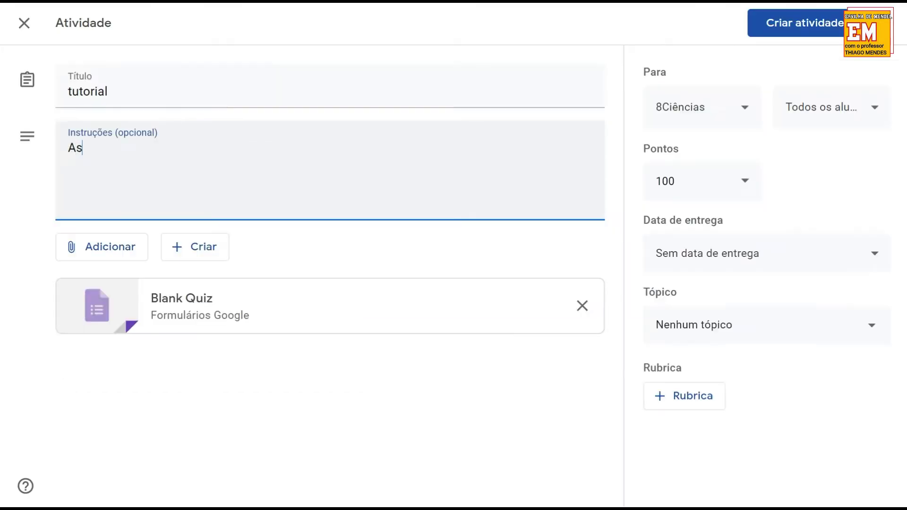
text(sista o v)
text(ídeo)
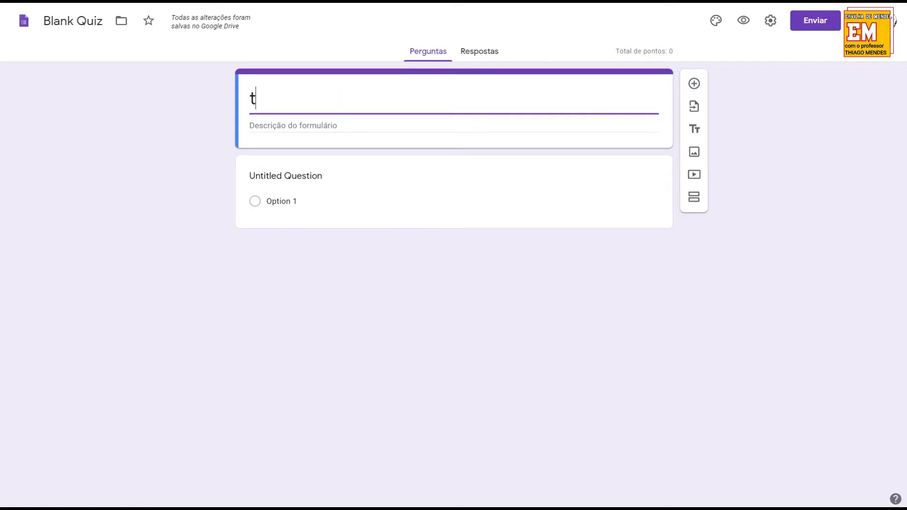
- Title the Blank Quiz form "teste" and set its description to "faça as questões"
text(est)
text(e)
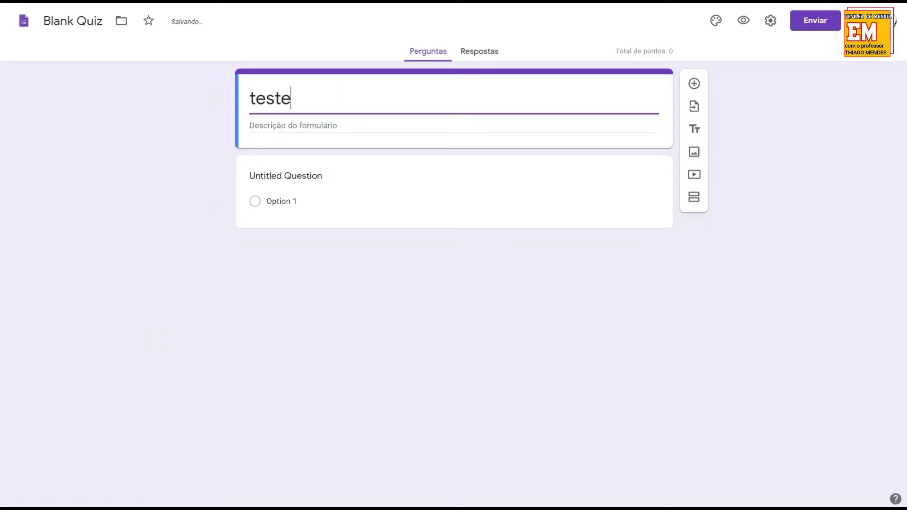
key(Tab)
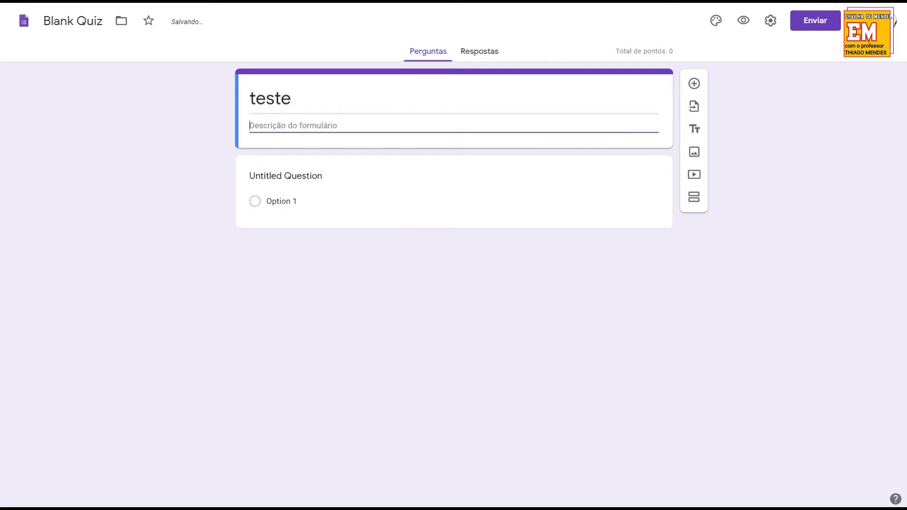
text(leai)
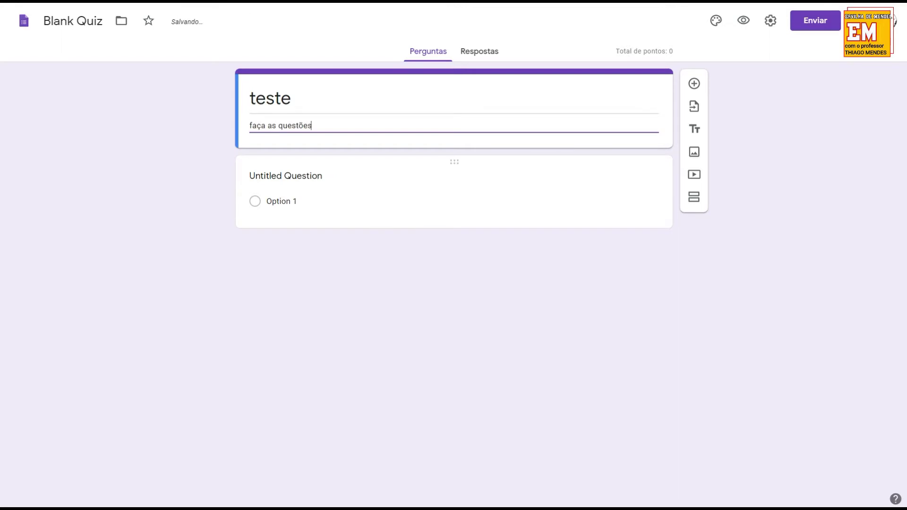
- Turn the untitled question into a required Resposta curta question reading "Nome:"
click(286, 175)
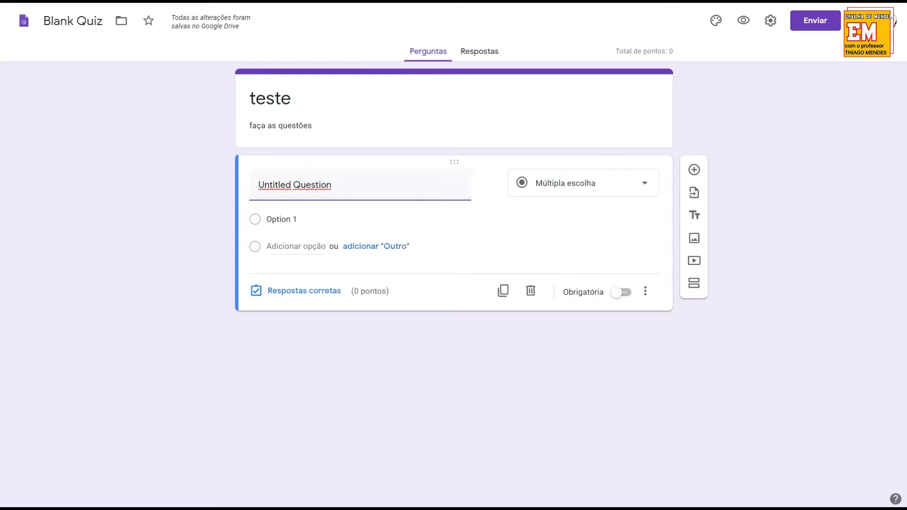
click(259, 185)
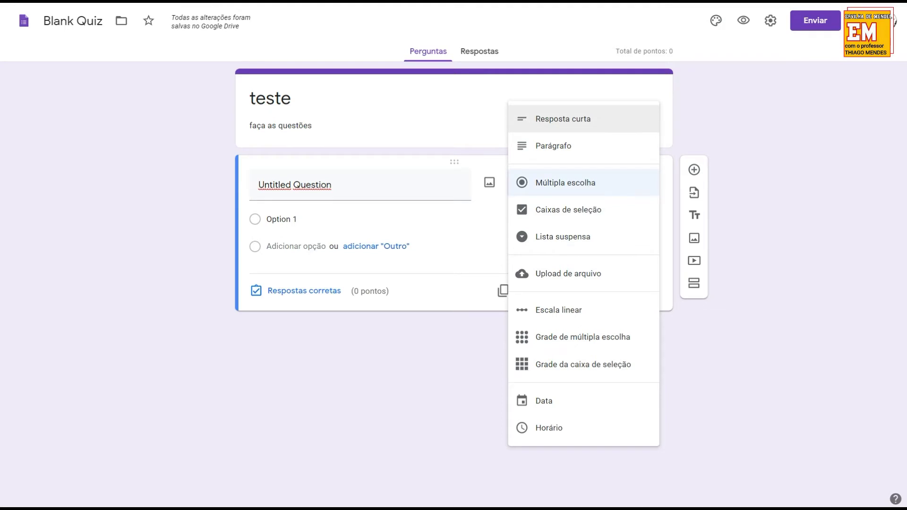
click(563, 118)
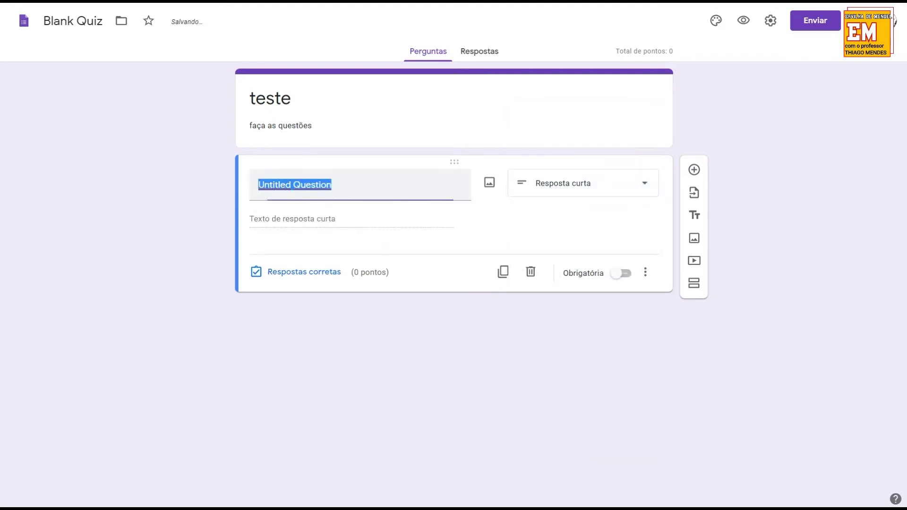
text(a)
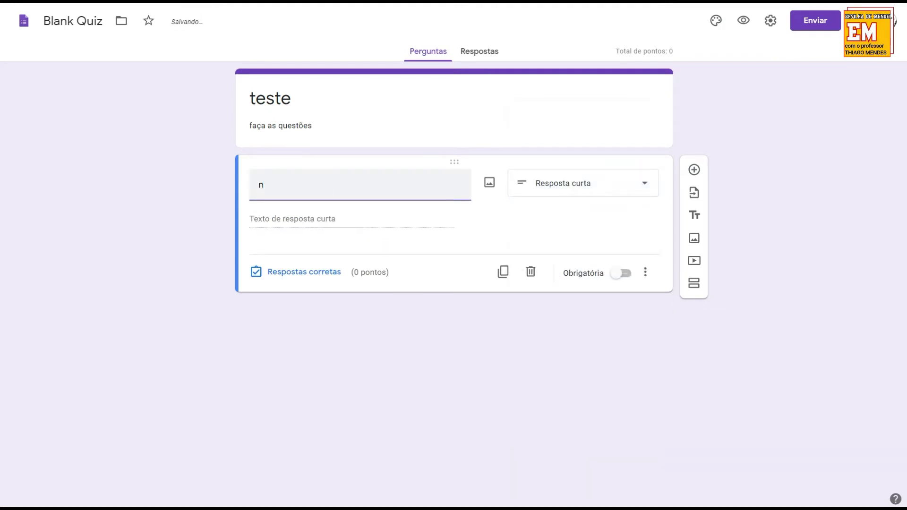
key(BackSpace)
text(No)
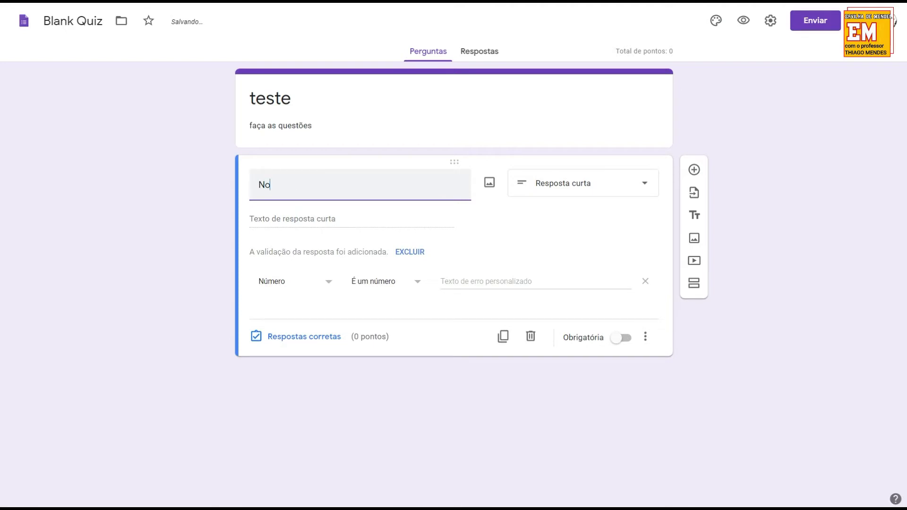
text(me:)
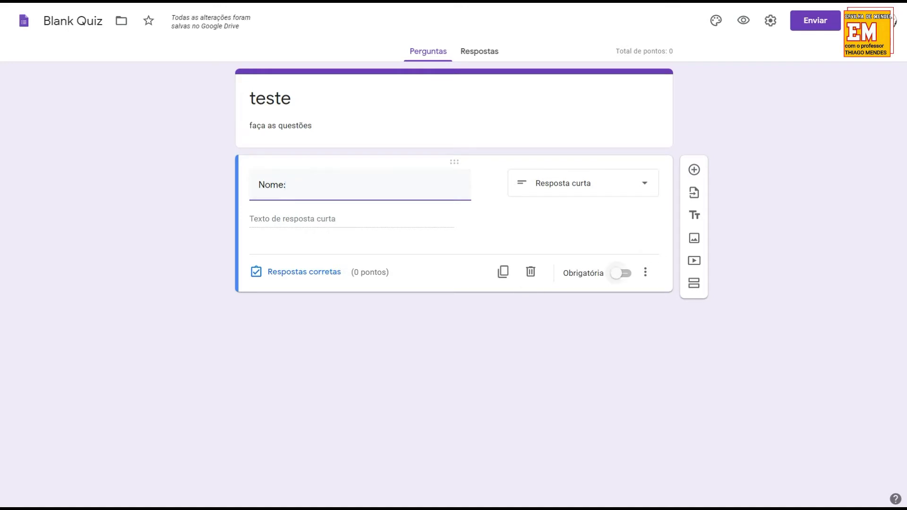
click(616, 273)
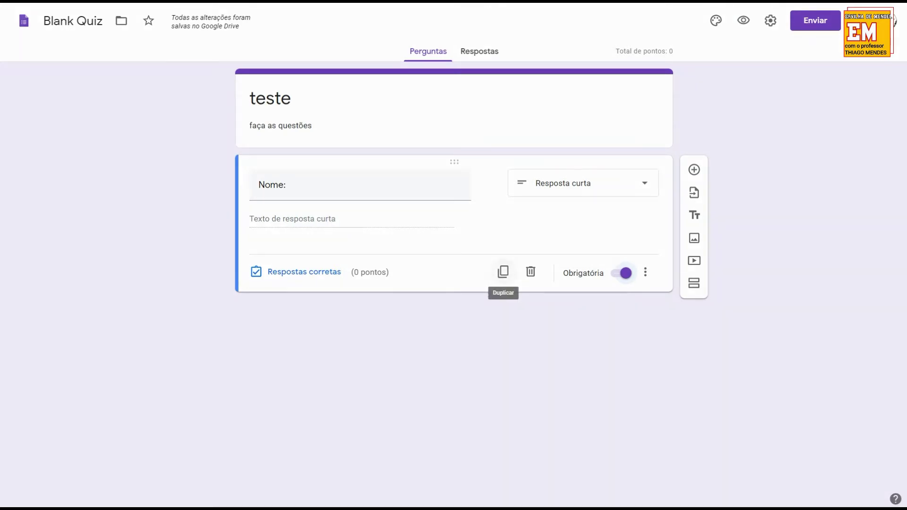
- Duplicate the "Nome:" question and change the copy's text to "Número:"
click(504, 271)
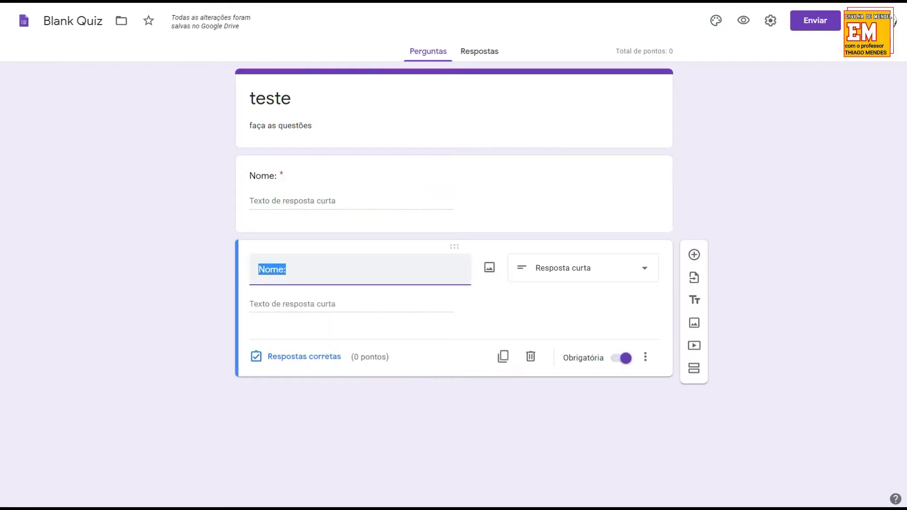
text(Número:)
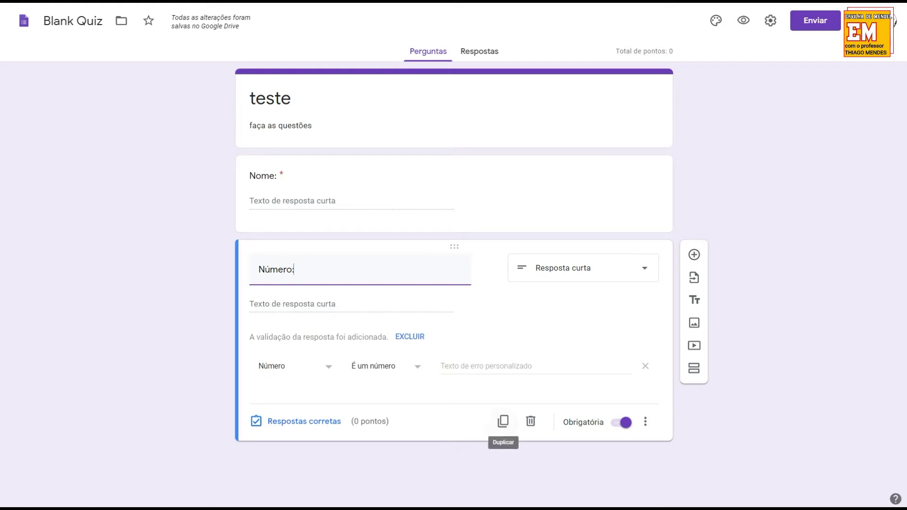
- Add a required question "Quem descobriu o Brasil?" below "Número:" and make it a Parágrafo answer
click(503, 421)
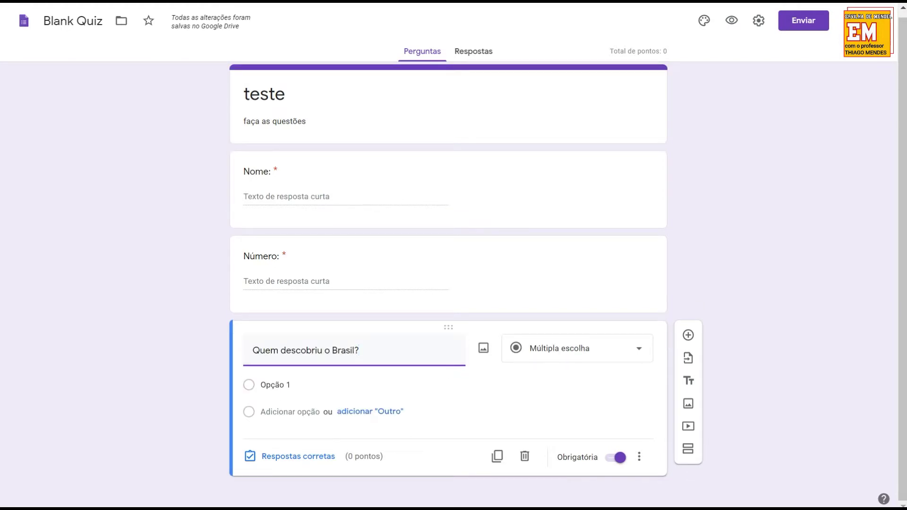
click(577, 348)
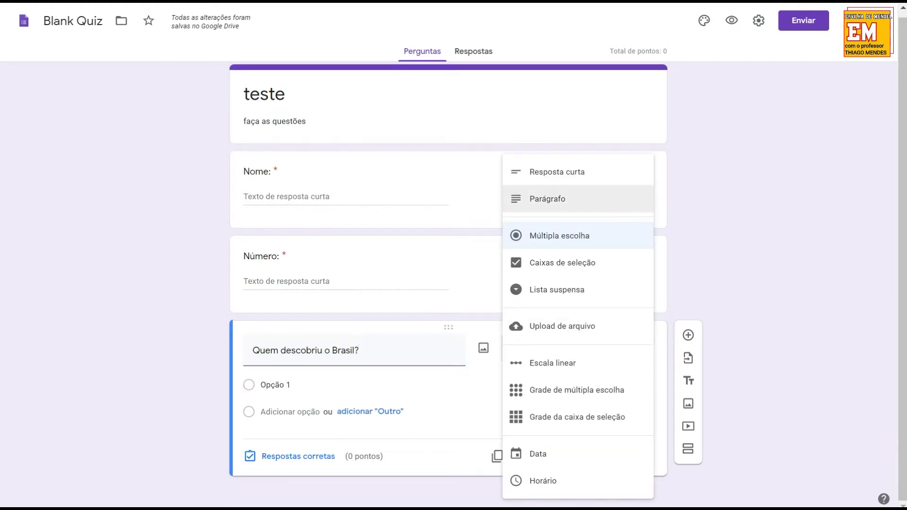
click(547, 199)
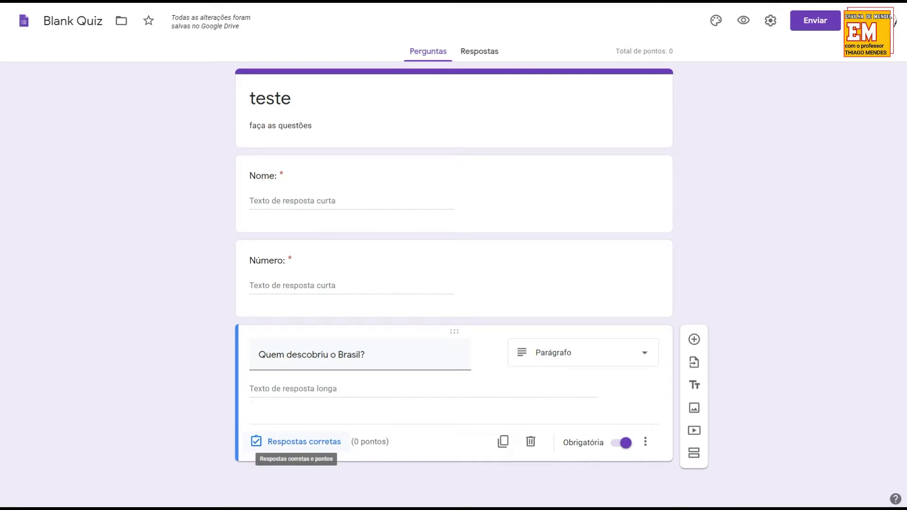
- Set the score of the "Quem descobriu o Brasil?" question to 2 points in its answer key
click(302, 442)
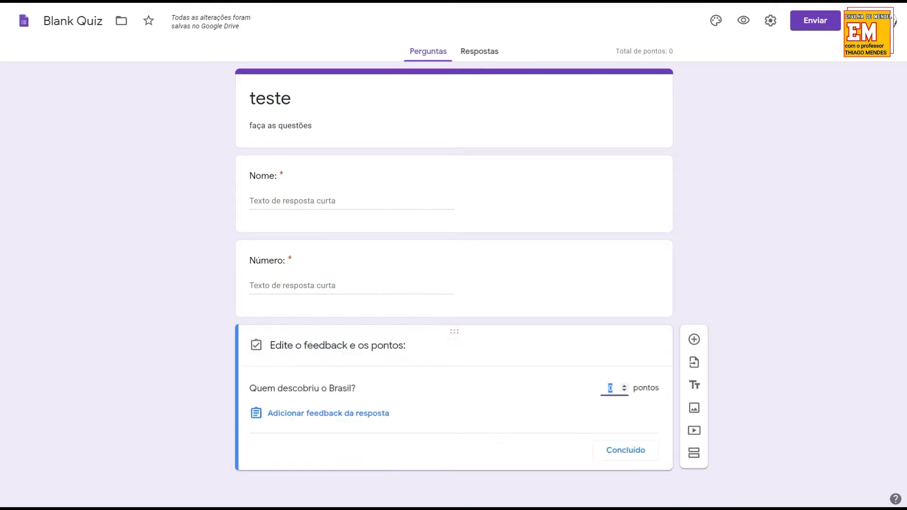
text(1)
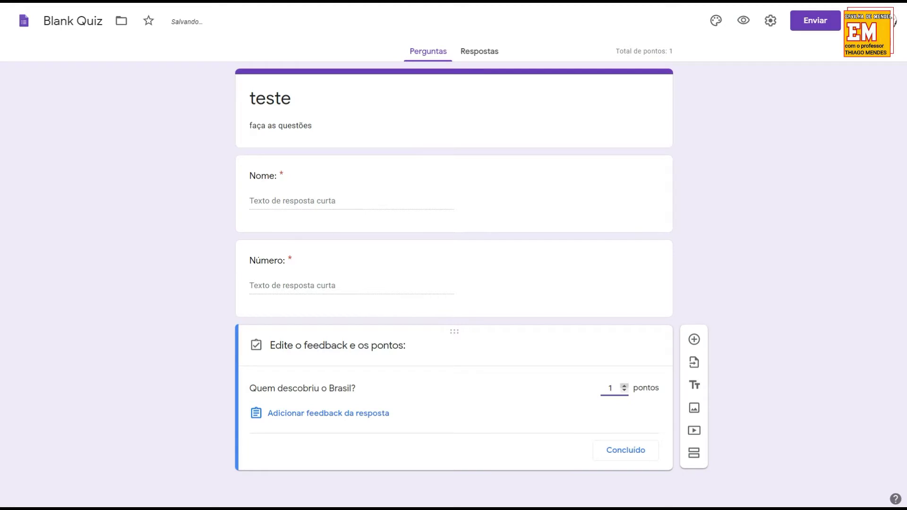
key(Up)
key(BackSpace)
text(3)
click(625, 450)
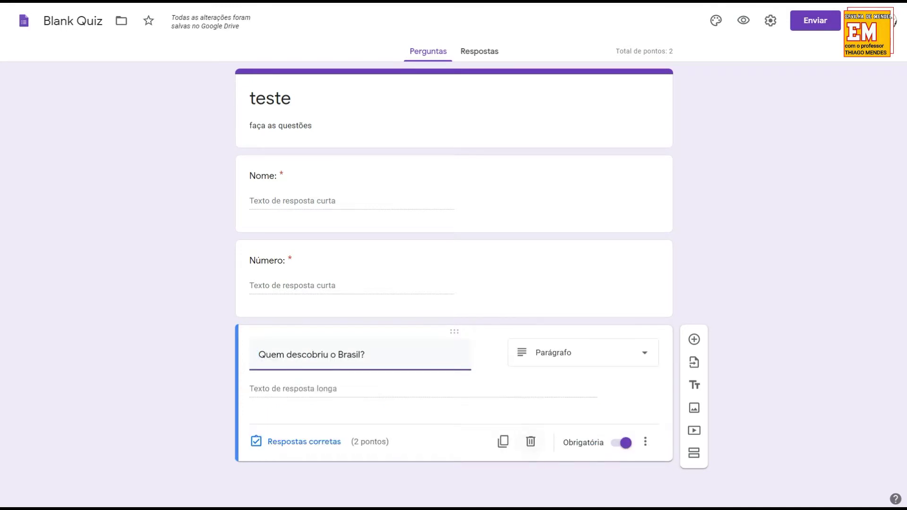
- Add another question reading "Assinale a alternativa correta:" and make it Múltipla escolha
text(rnat)
text(i)
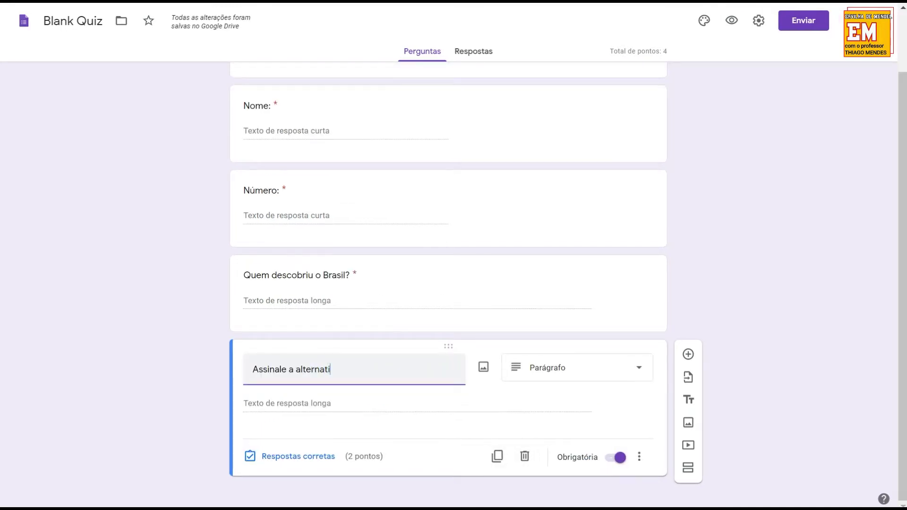
text(va correta:)
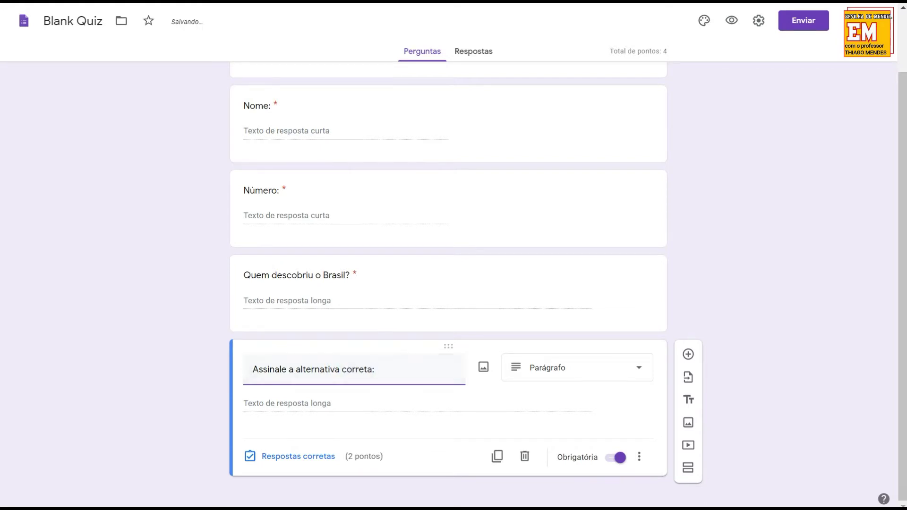
click(577, 368)
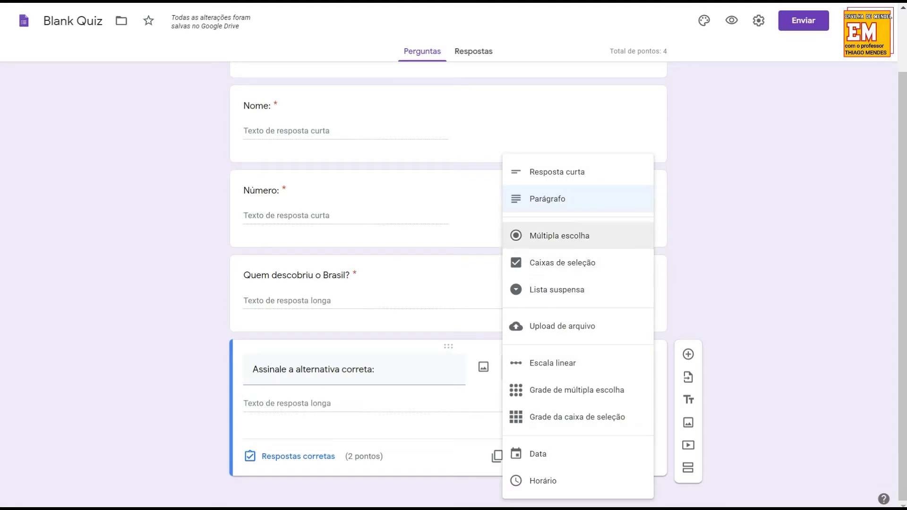
click(559, 236)
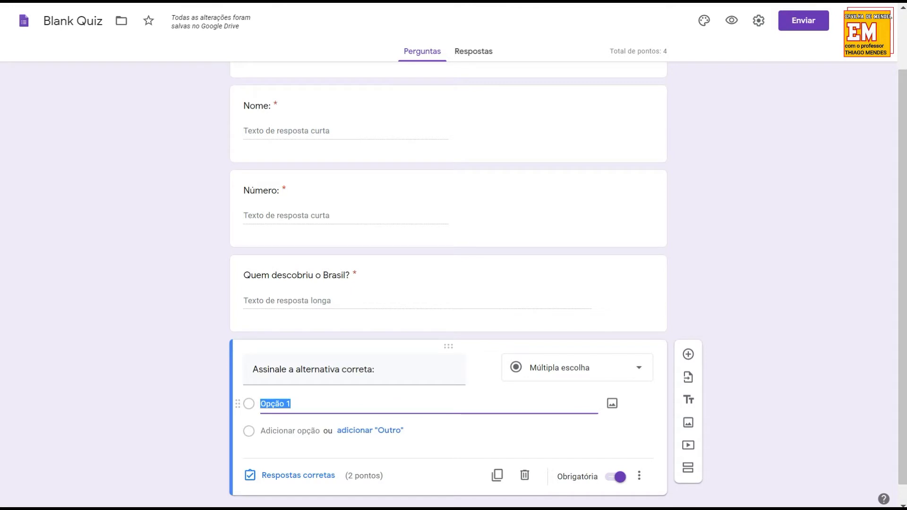
- Enter the options "Hoje é domingo", "Esse é um tutorial" and "Teste", and remove the extra fourth option
text(Ho)
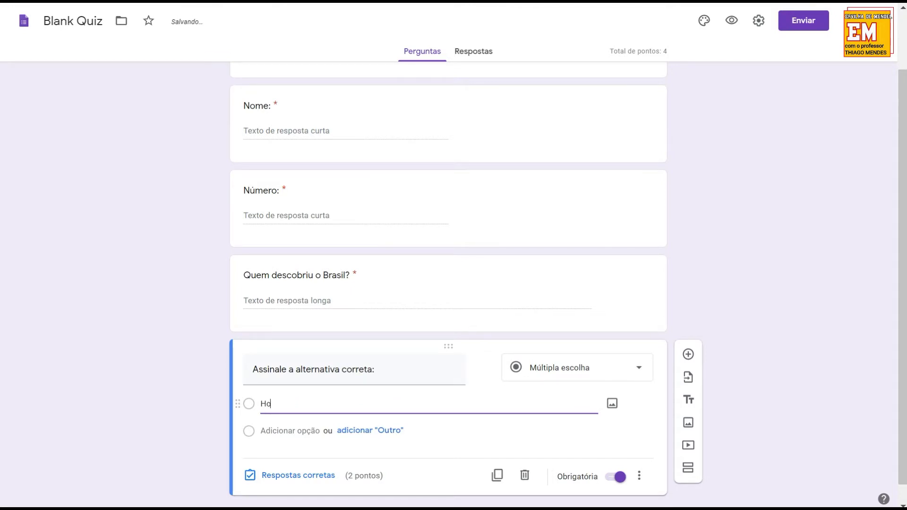
text(je é domingo)
click(262, 431)
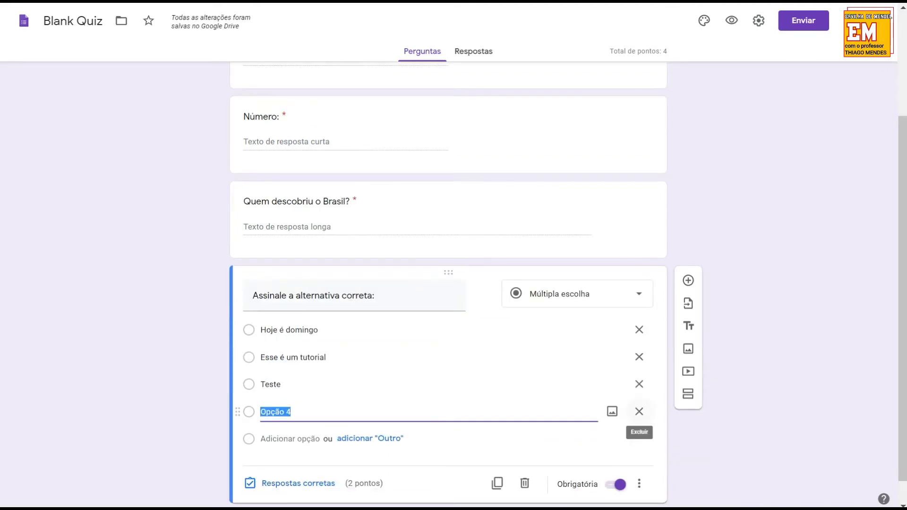
click(639, 411)
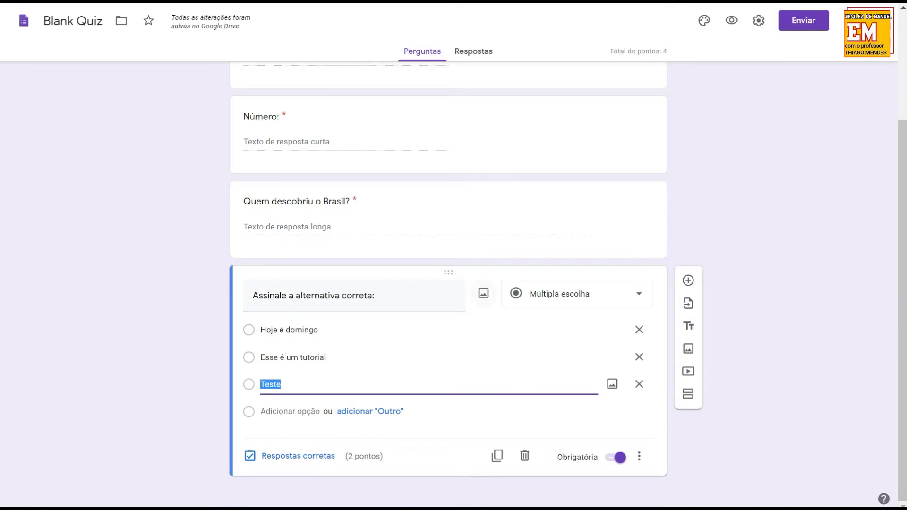
- Insert the _114360922_ann130… radio telescope image from Google Drive into the "Assinale a alternativa correta:" question
click(483, 293)
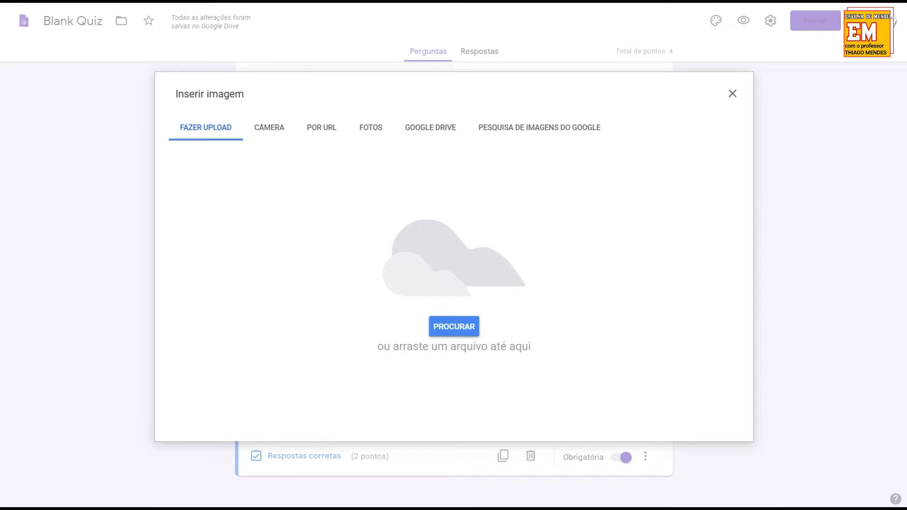
click(539, 127)
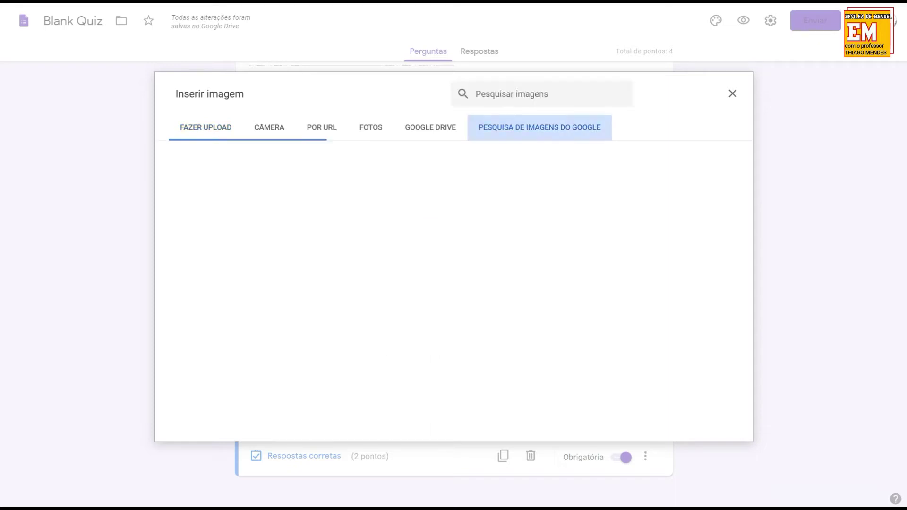
click(430, 127)
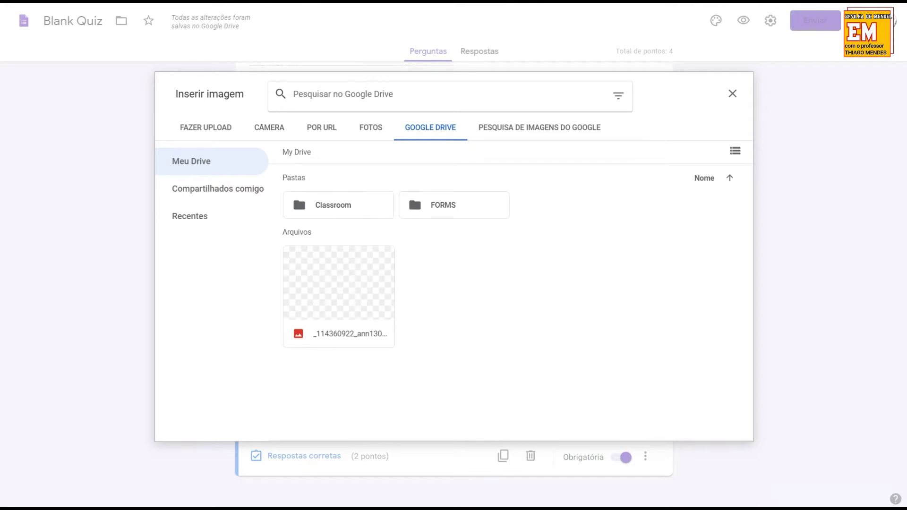
click(339, 296)
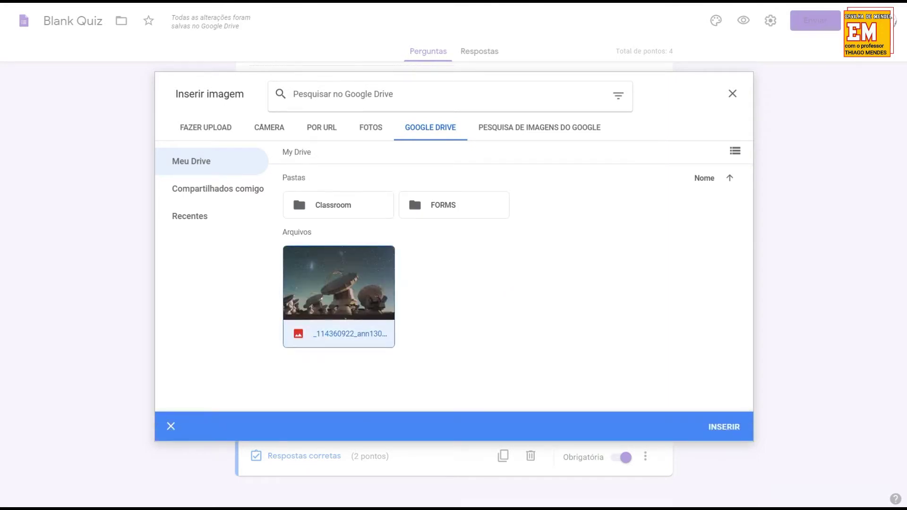
click(723, 427)
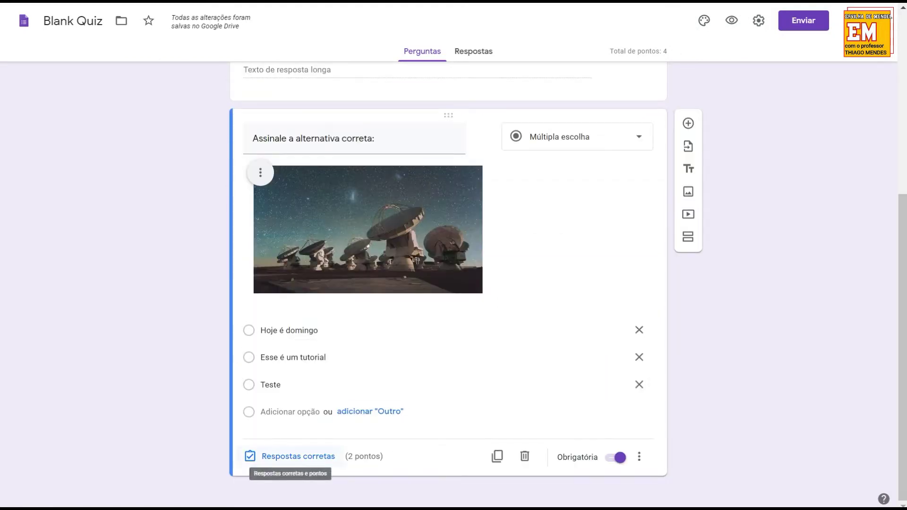
- Mark "Teste" as the correct answer in the answer key and set the question's options to appear in random order
click(293, 457)
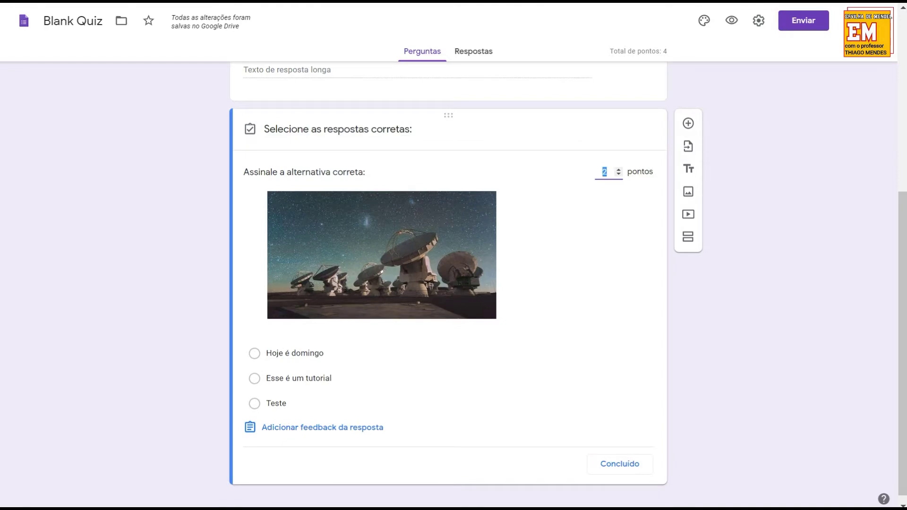
click(255, 403)
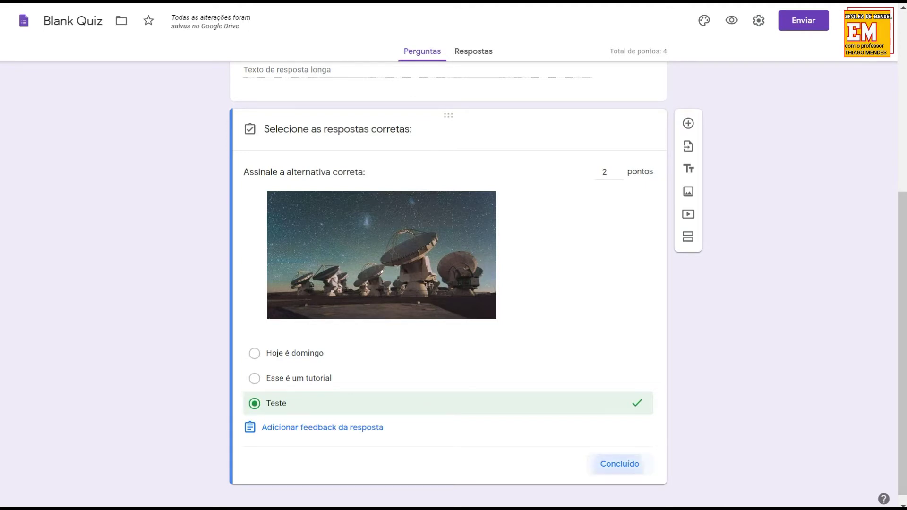
click(620, 463)
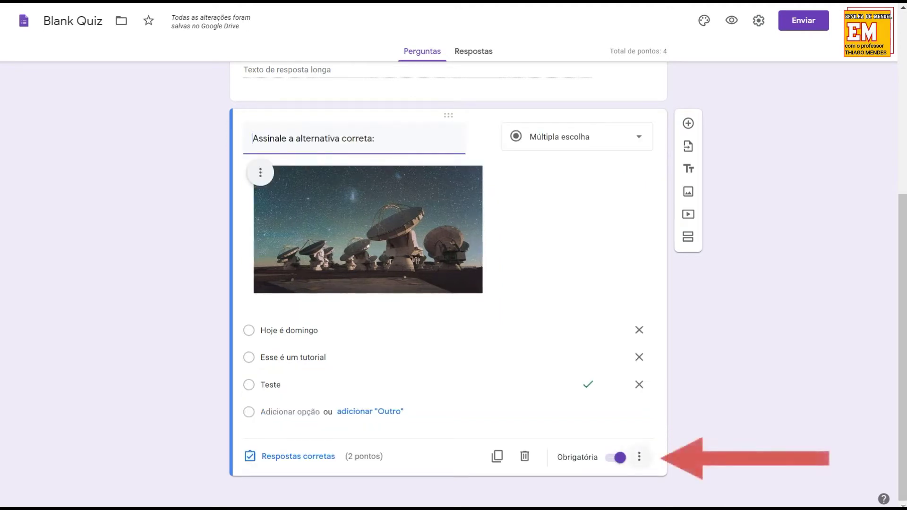
click(638, 456)
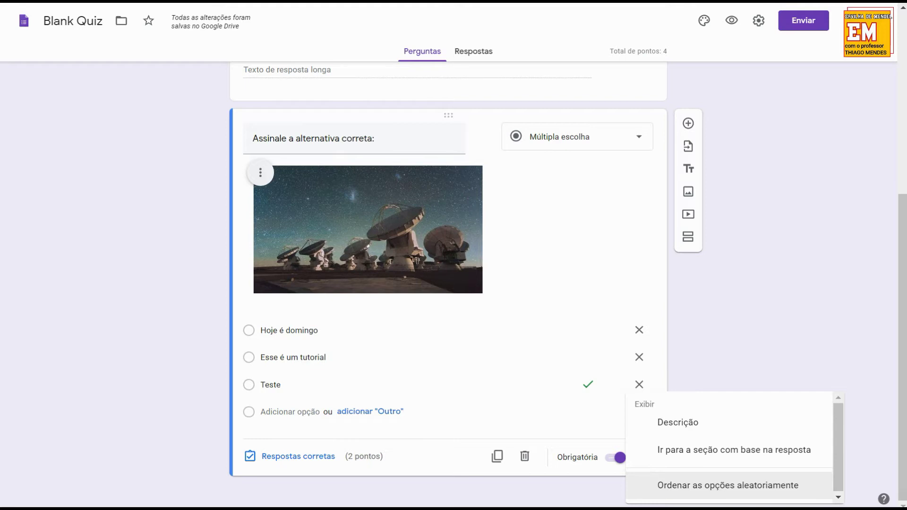
click(728, 486)
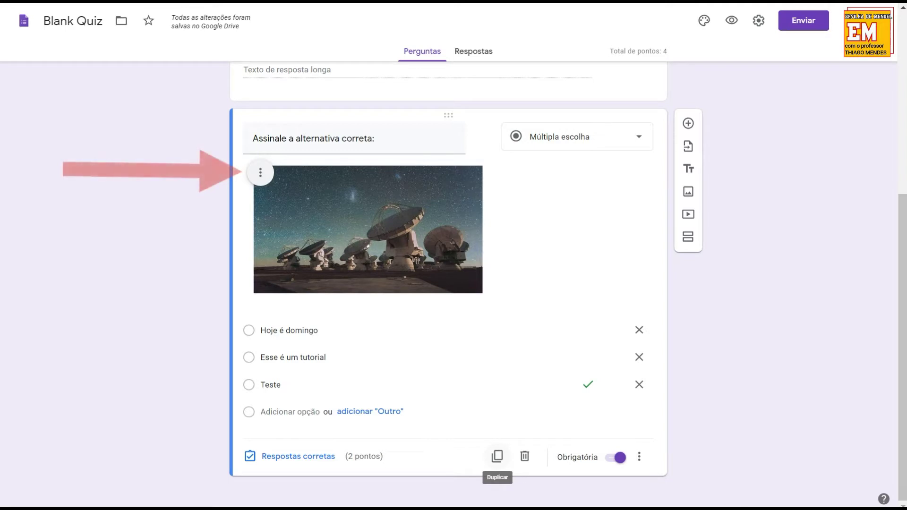
- Duplicate the "Assinale a alternativa correta:" question and remove the image from the copy
click(497, 457)
click(260, 181)
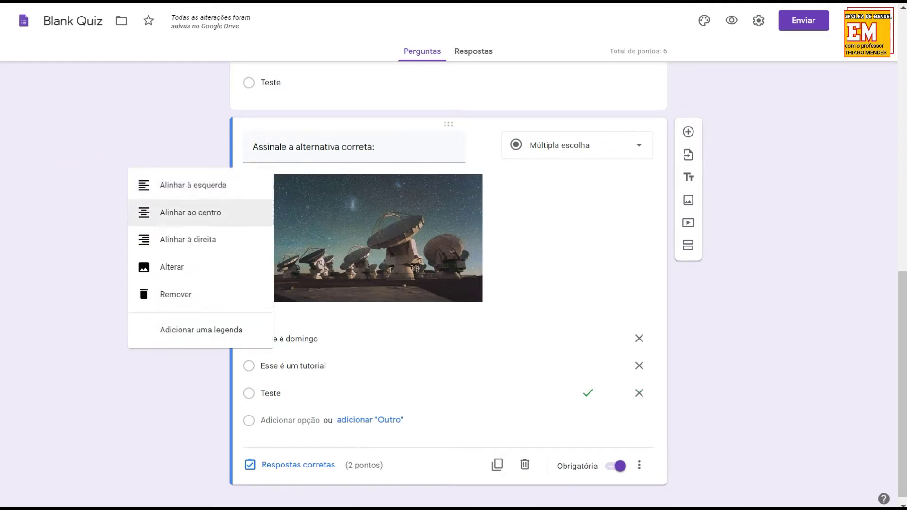
click(227, 295)
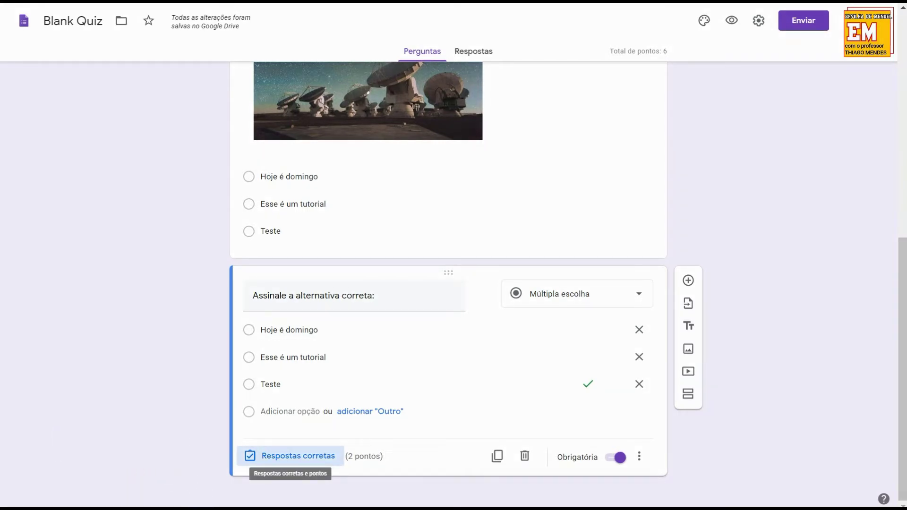
- Change the duplicated question's answer key so that "Hoje é domingo" is correct instead of "Teste"
click(290, 456)
click(294, 345)
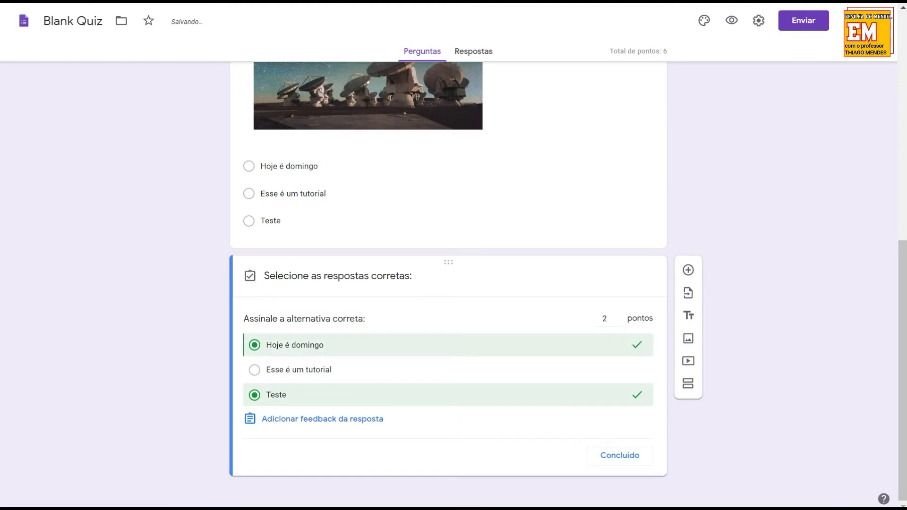
click(276, 394)
click(620, 455)
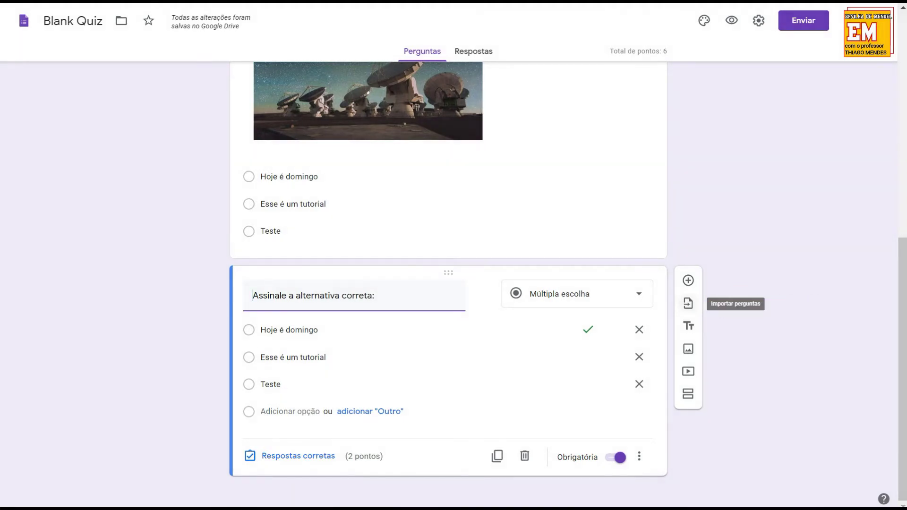
- Import the question "Segundo o texto quem foi Demócrito?" from the existing form "Como a ideia dos átomos surgiu?"
click(688, 303)
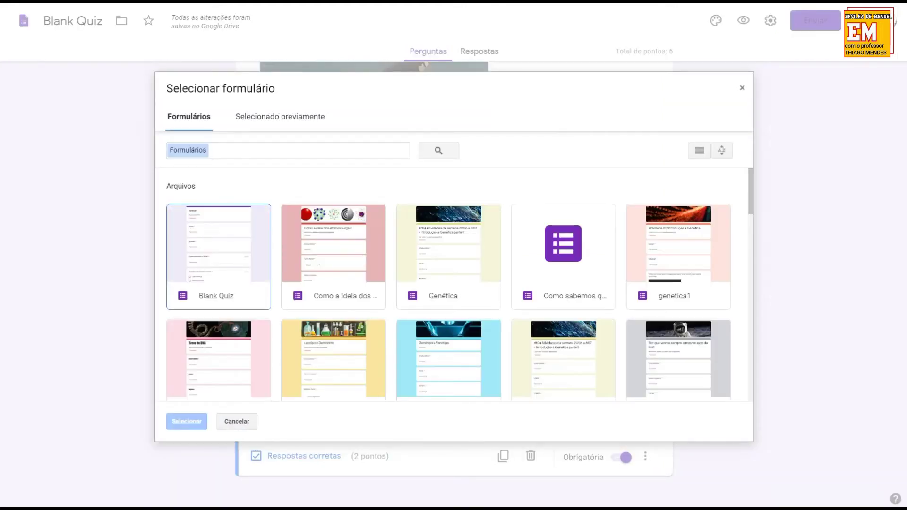
double_click(333, 257)
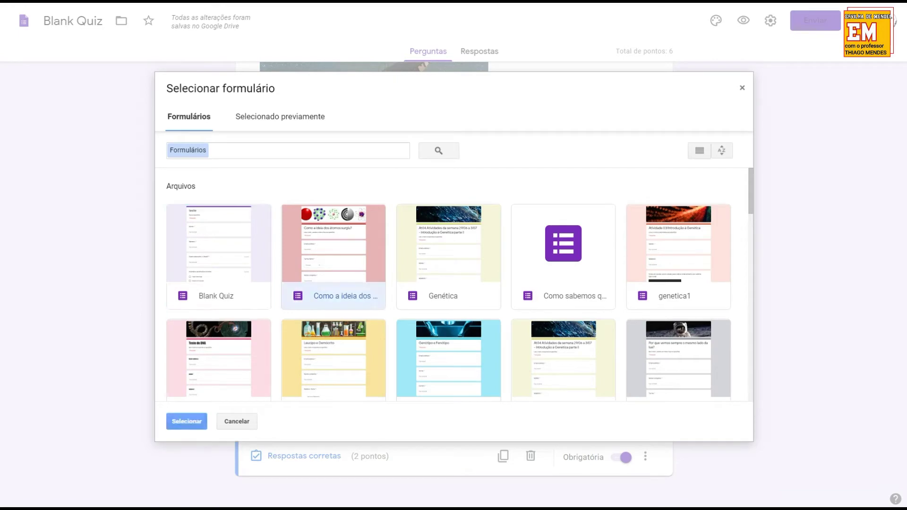
click(744, 327)
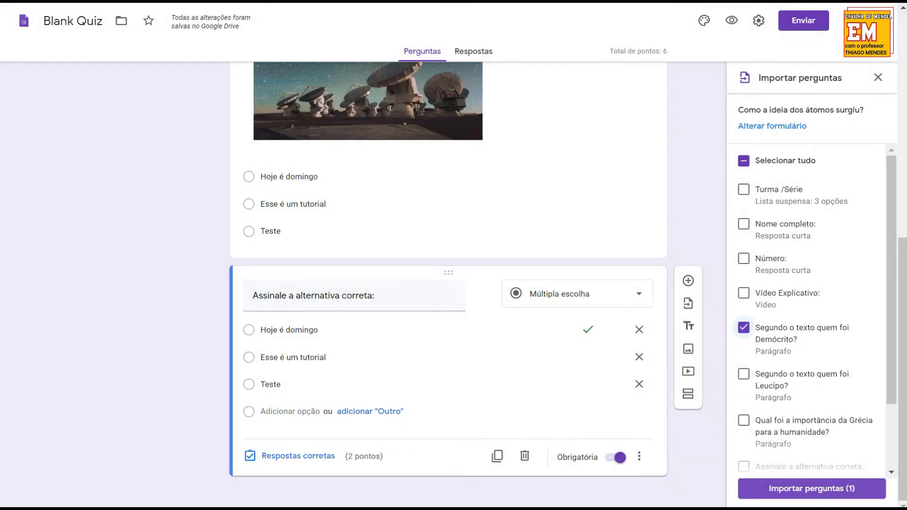
click(876, 488)
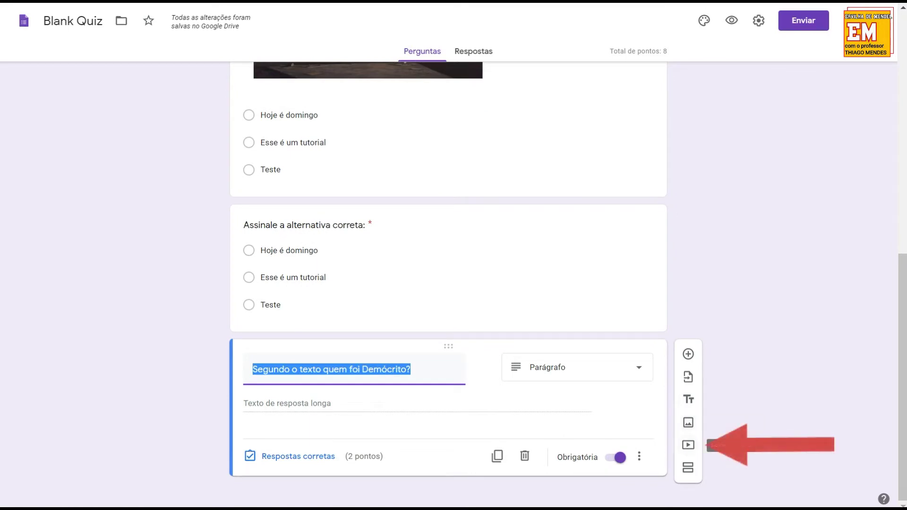
- Search YouTube for "chuva de carne ervilha de mendel" and insert the video "A incrível Chuva de carne" with the title "vídeo explicativo:"
click(688, 445)
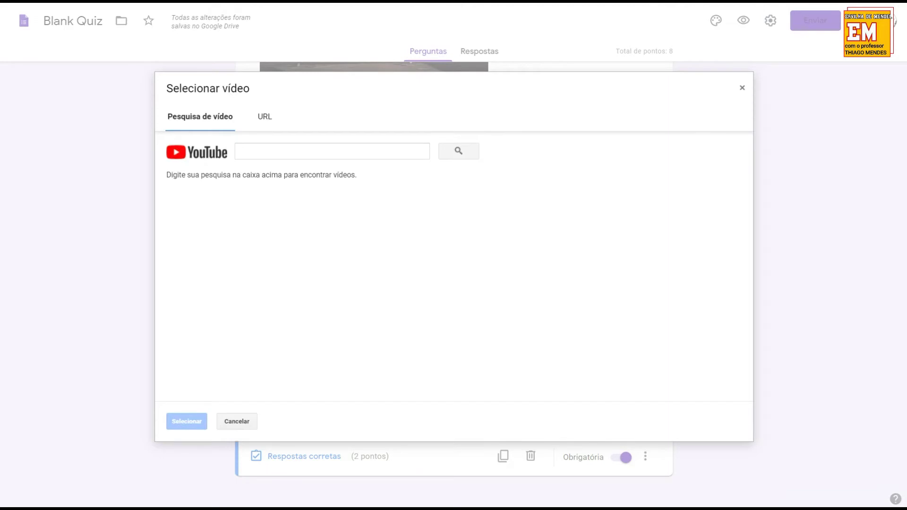
click(240, 151)
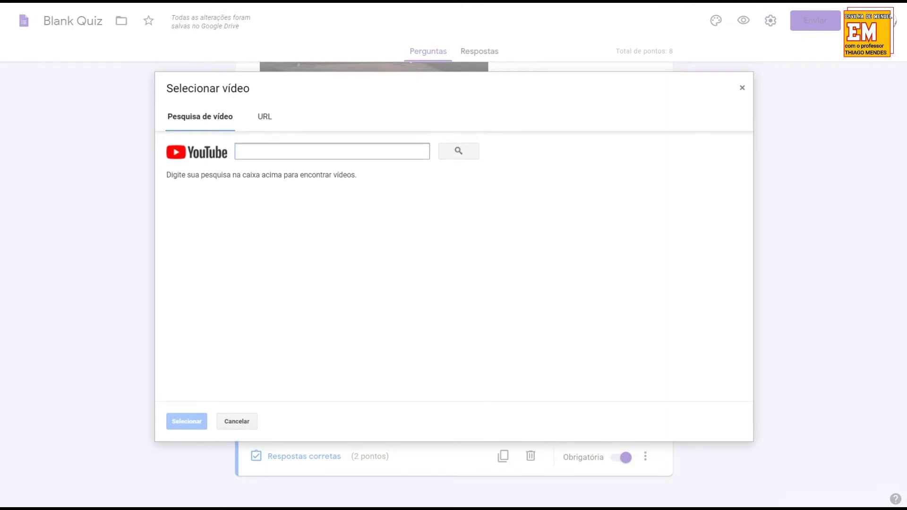
text(chuva de carne ervilha de mendel)
key(Return)
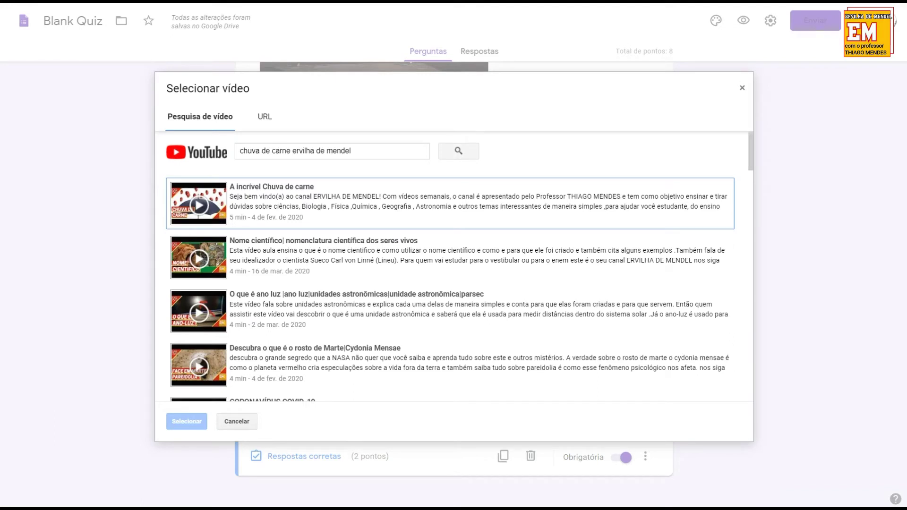
click(449, 203)
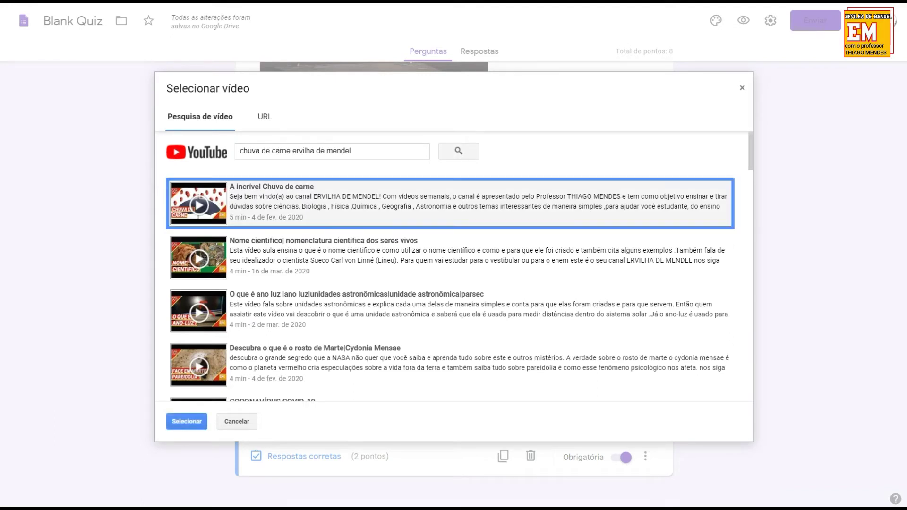
click(186, 420)
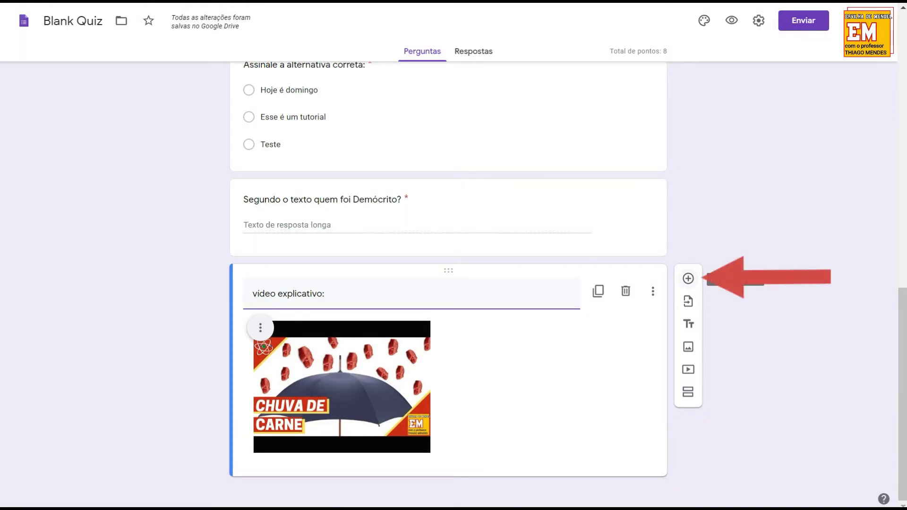
- Add a Grade de múltipla escolha question "Relacione as colunas" with rows Palmeiras, São Paulo, Santos and columns Tricolor, Peixe, Porco
click(688, 278)
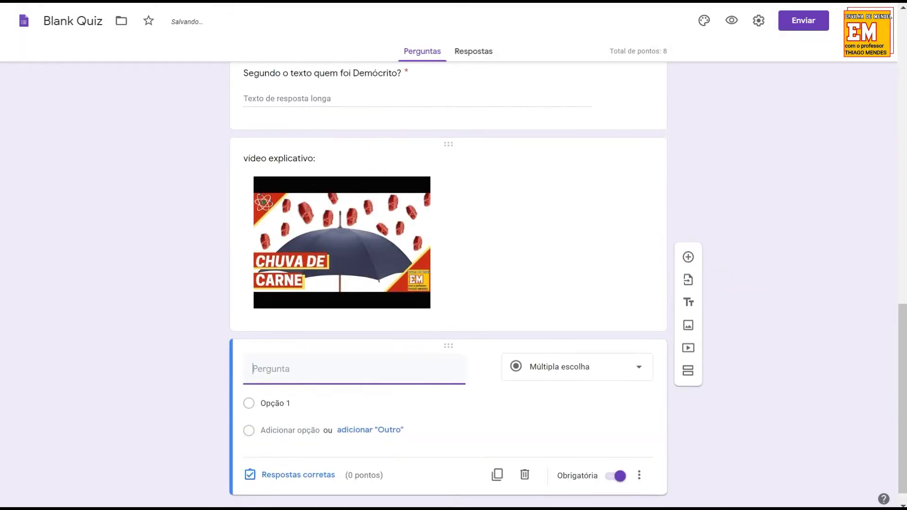
text(Relacione as col)
text(unas)
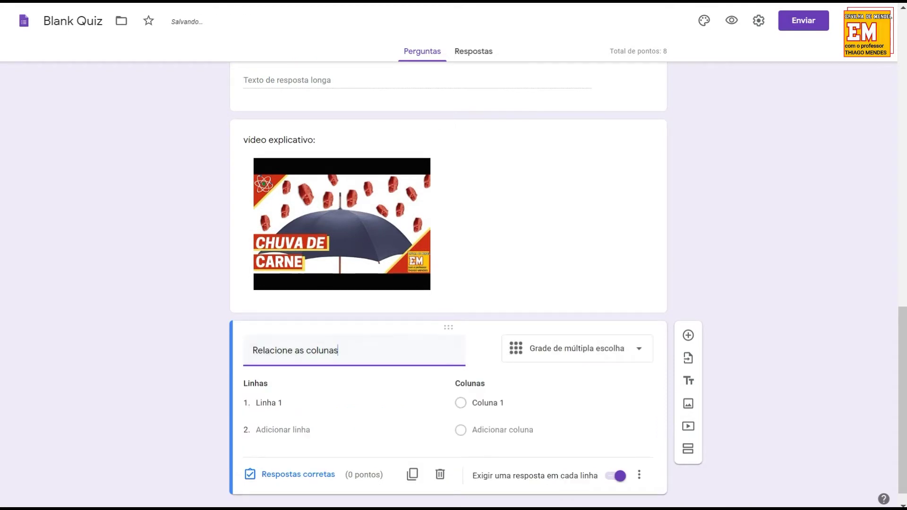
click(268, 402)
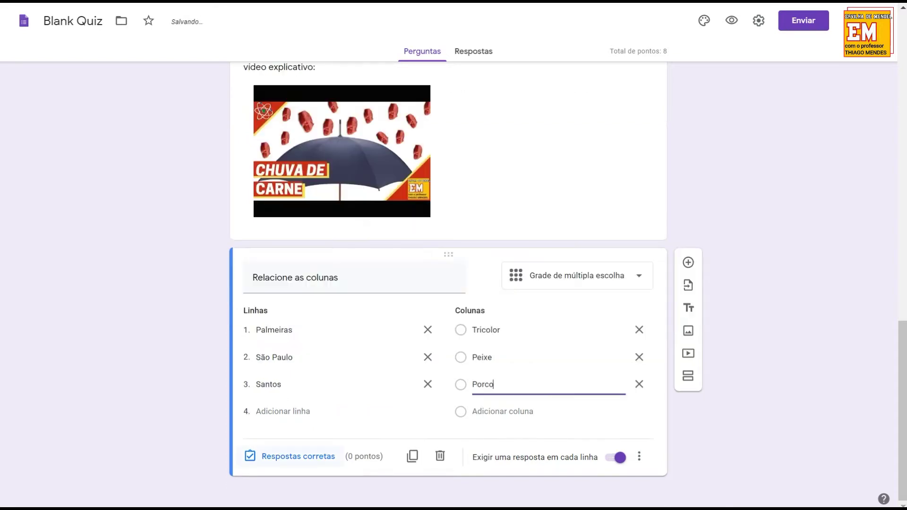
- Set the grid's correct answers to Palmeiras–Porco, São Paulo–Tricolor and Santos–Peixe, and assign points to each row
click(293, 456)
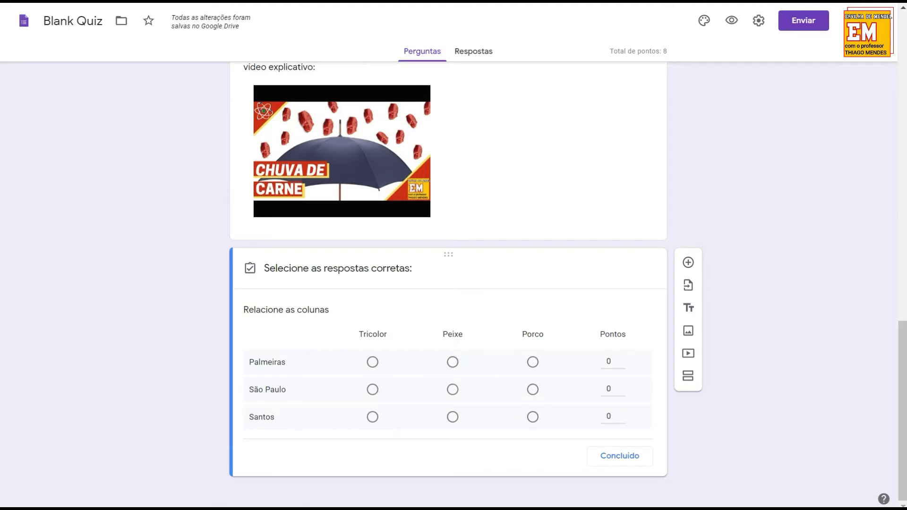
click(372, 389)
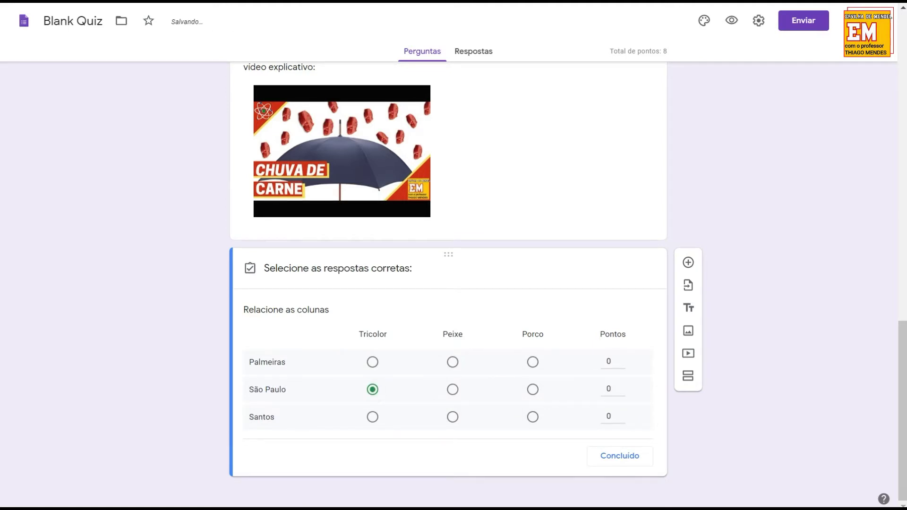
click(533, 362)
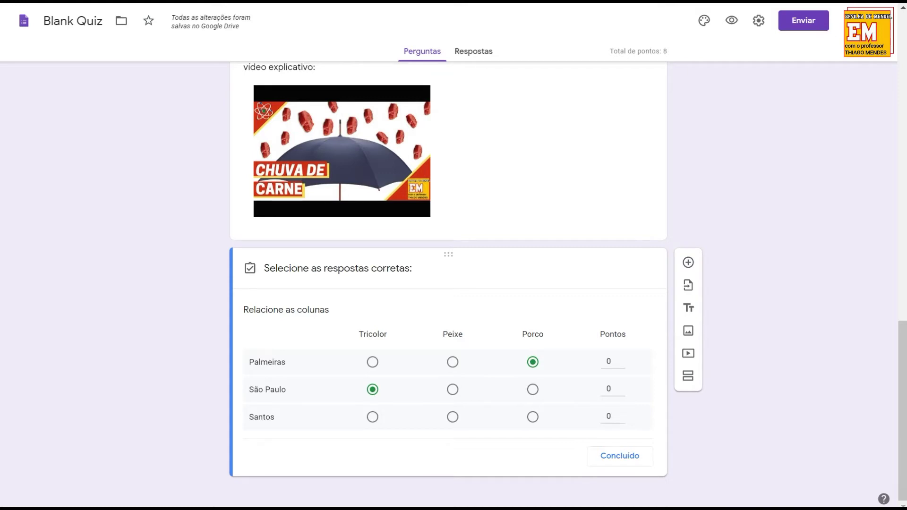
click(453, 417)
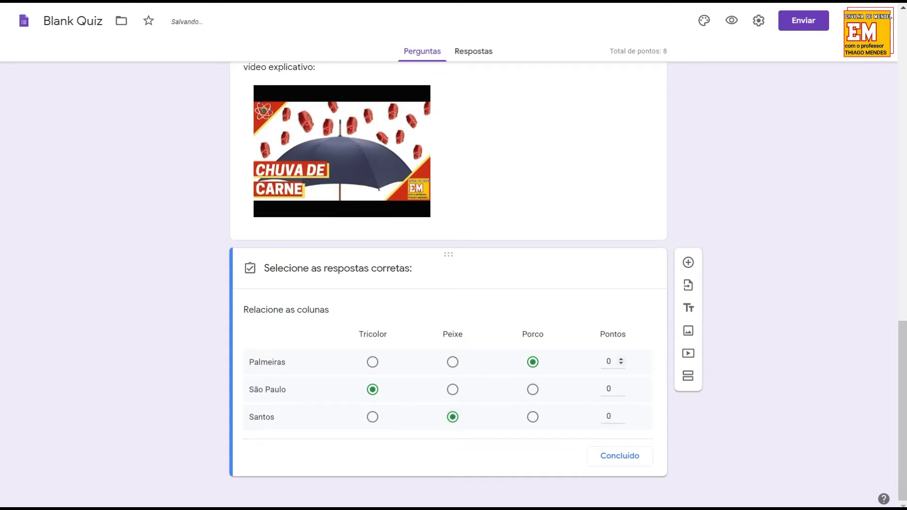
click(621, 359)
click(621, 386)
click(621, 413)
click(620, 456)
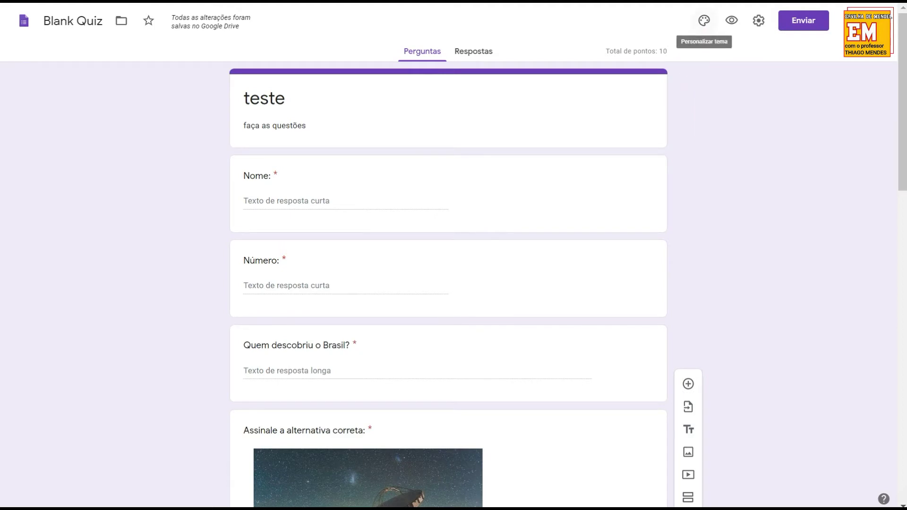
- Customize the form's theme with the colourful candy header image from the Trabalho e escola category
click(704, 20)
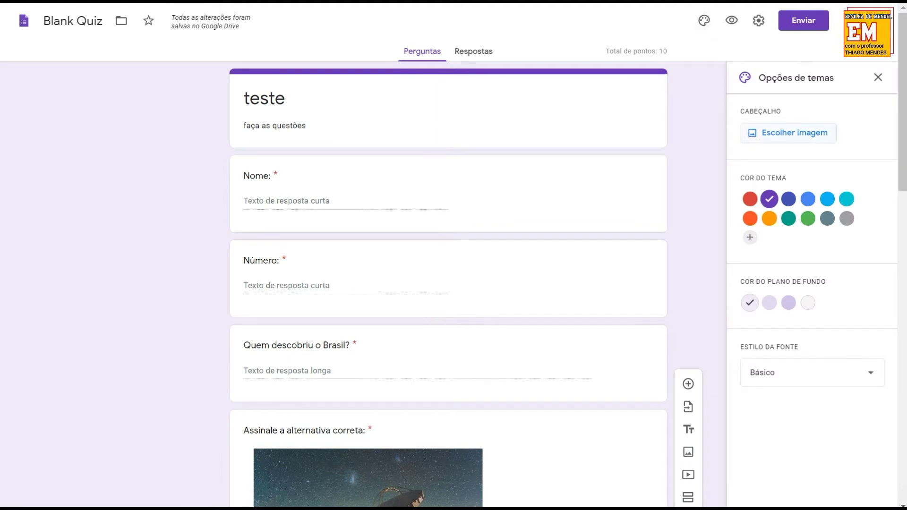
click(794, 133)
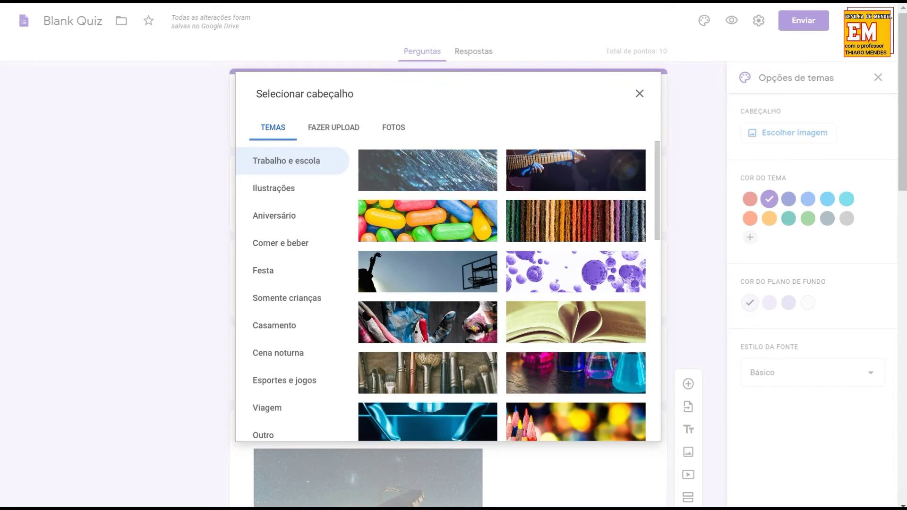
click(428, 221)
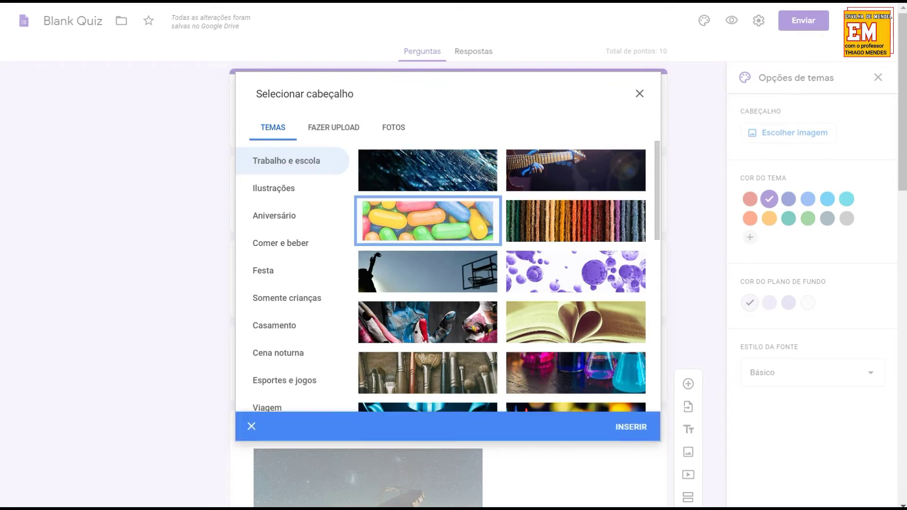
key(Return)
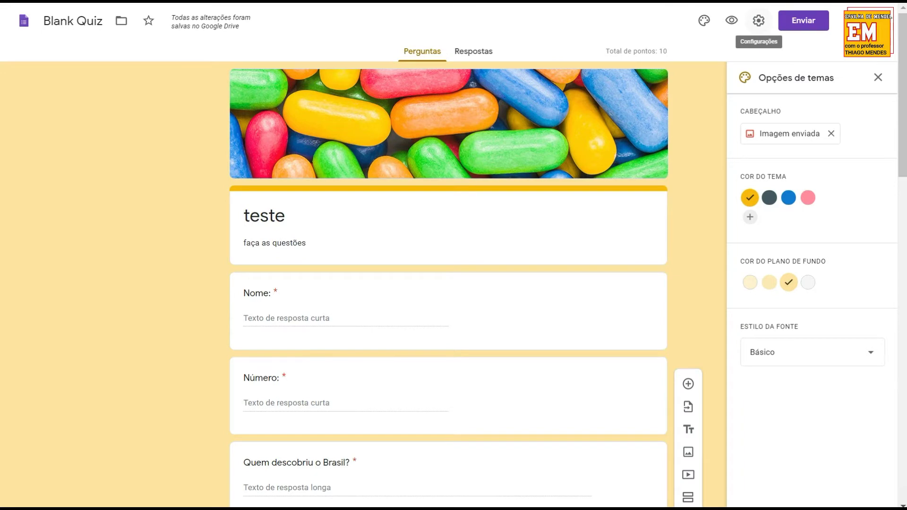
- Configure the form to collect e-mail addresses and always send response receipts, leaving Limitar a 1 resposta off
click(758, 20)
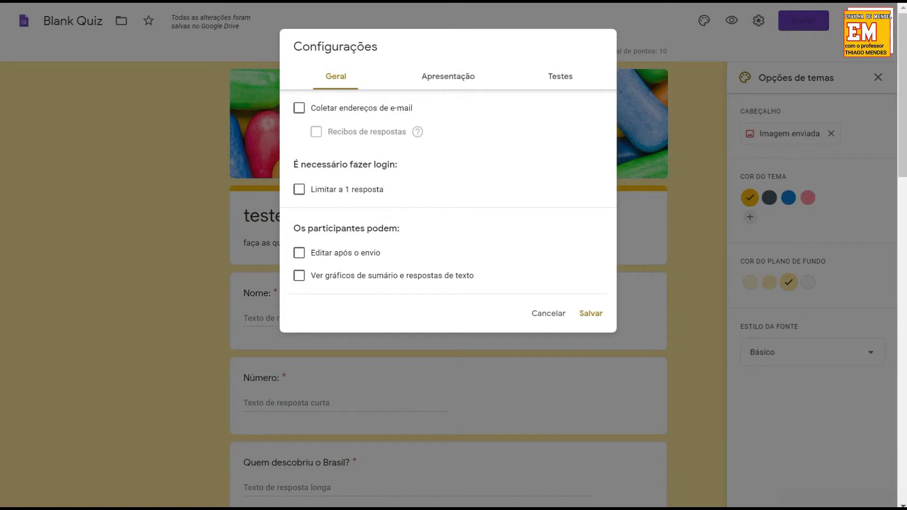
click(299, 108)
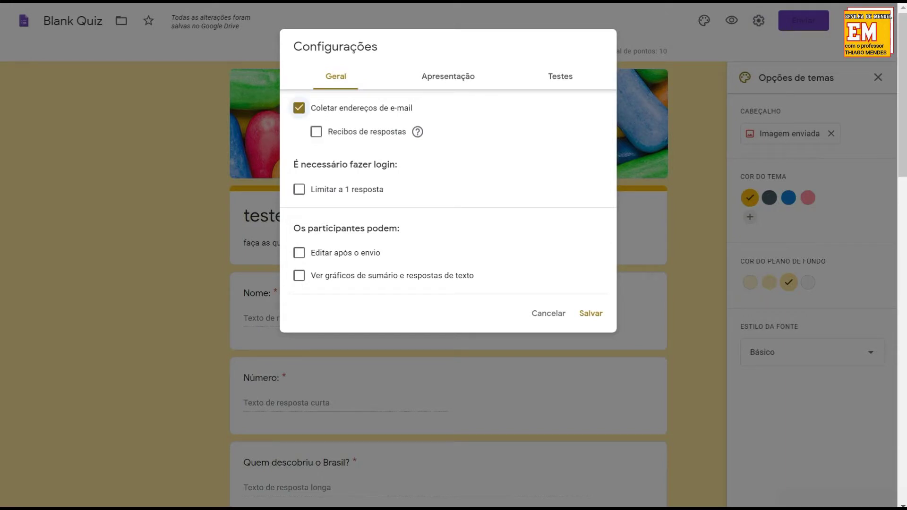
click(316, 132)
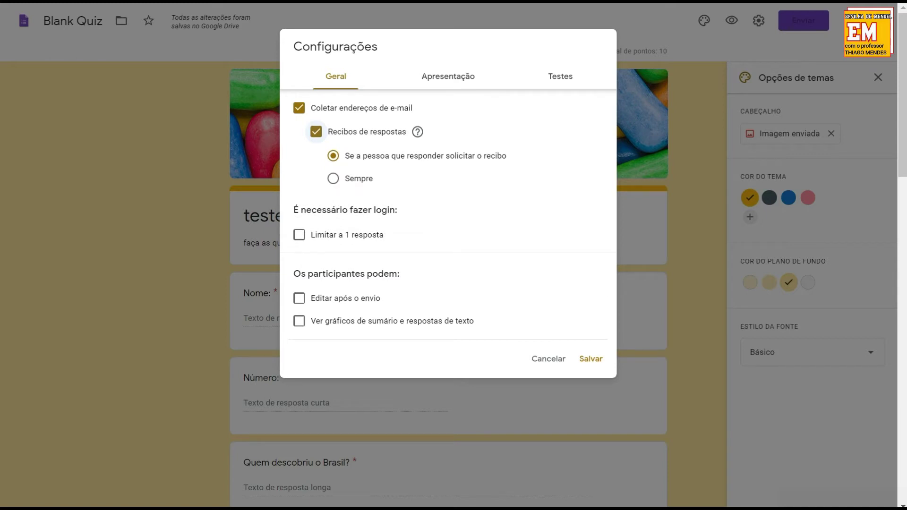
click(333, 178)
click(299, 235)
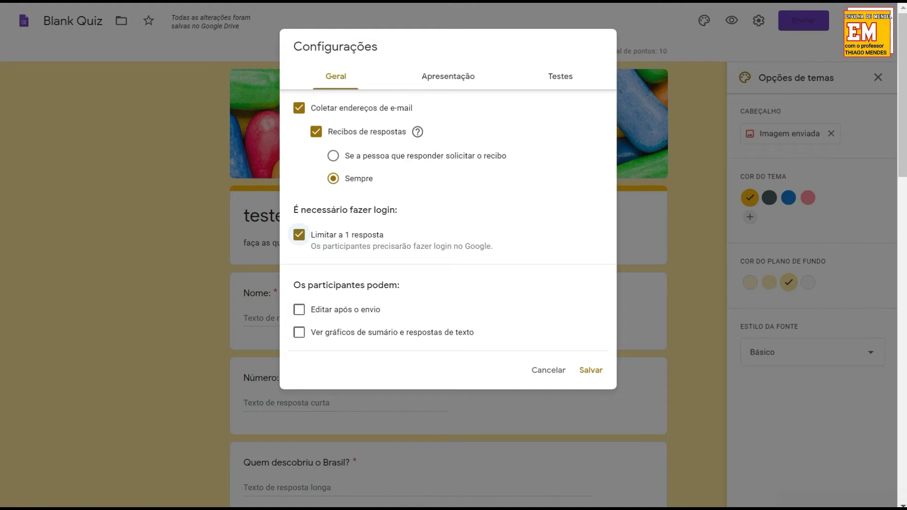
click(299, 235)
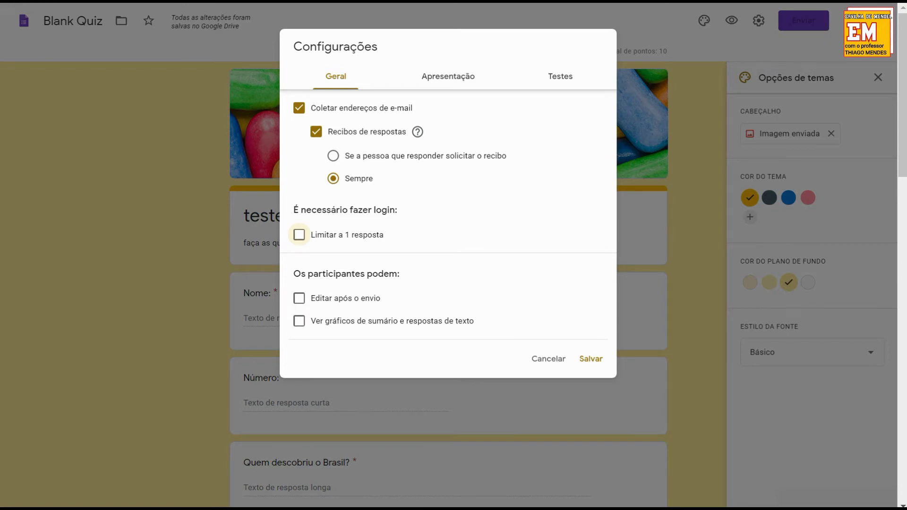
- Set the test's grades to be released Posteriormente, depois da revisão manual, and save the form settings
click(448, 76)
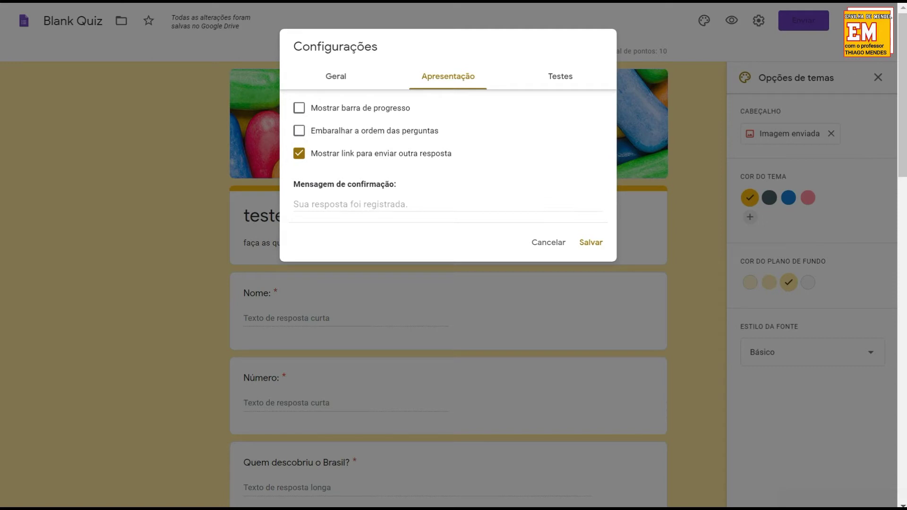
click(350, 204)
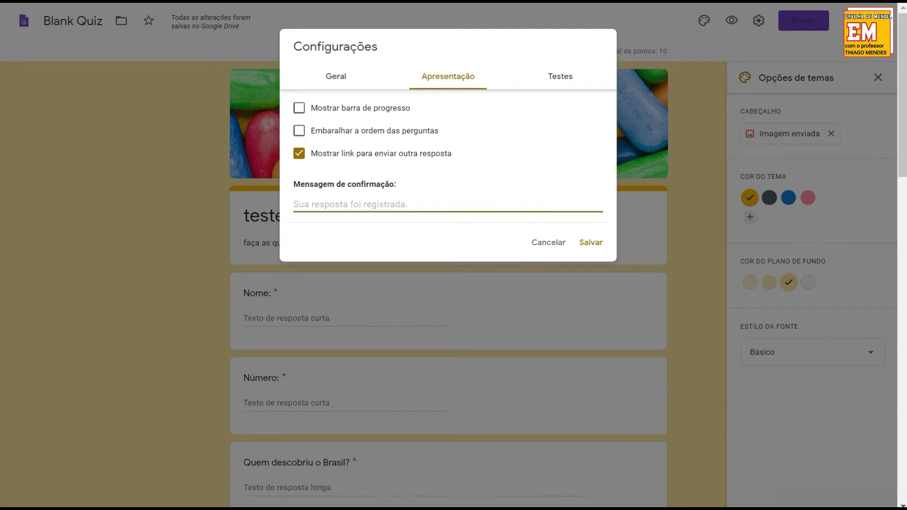
click(560, 76)
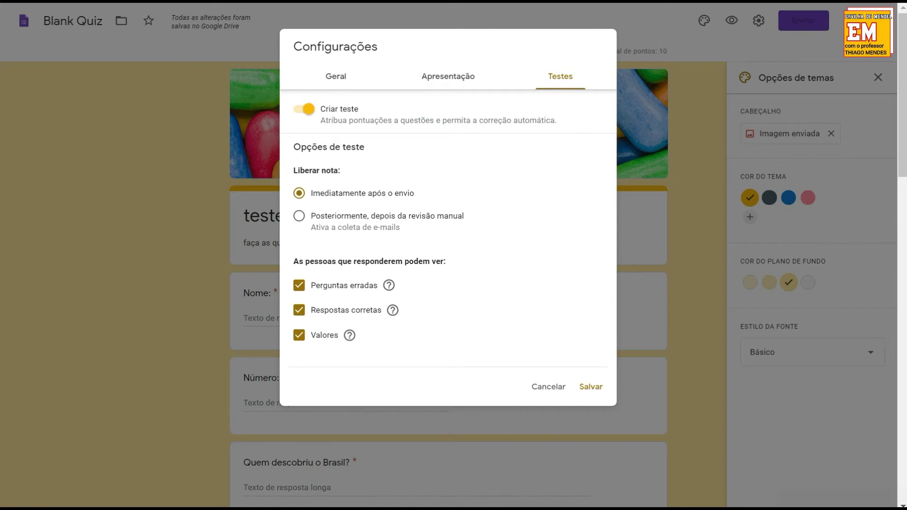
click(298, 216)
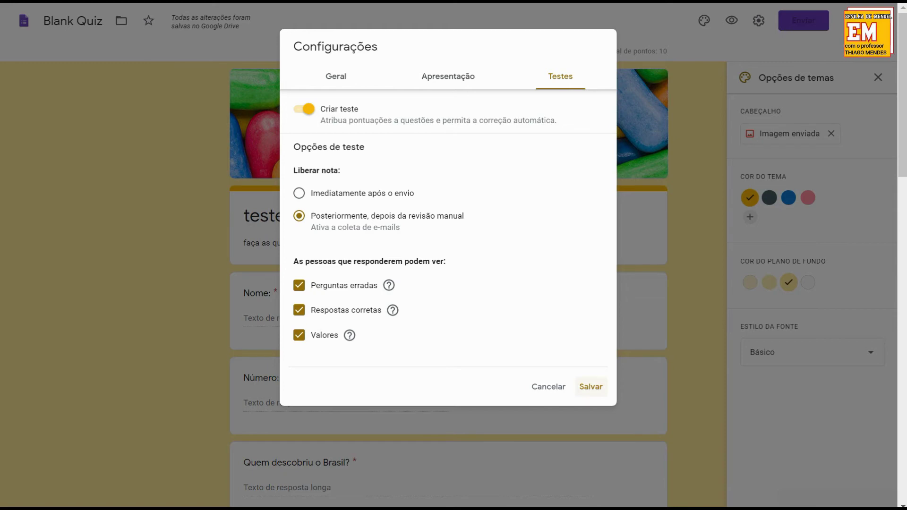
click(590, 386)
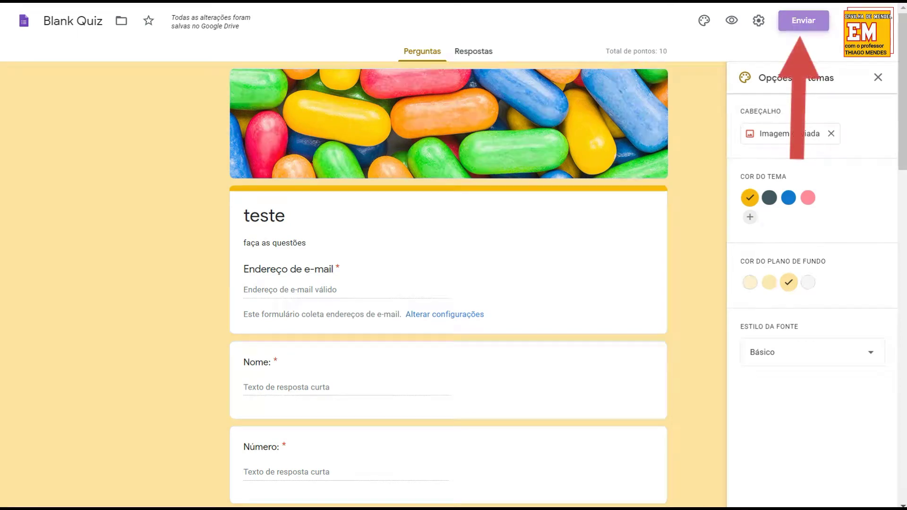
- Copy the form's shortened URL from the sharing options and close the sending dialog
click(803, 20)
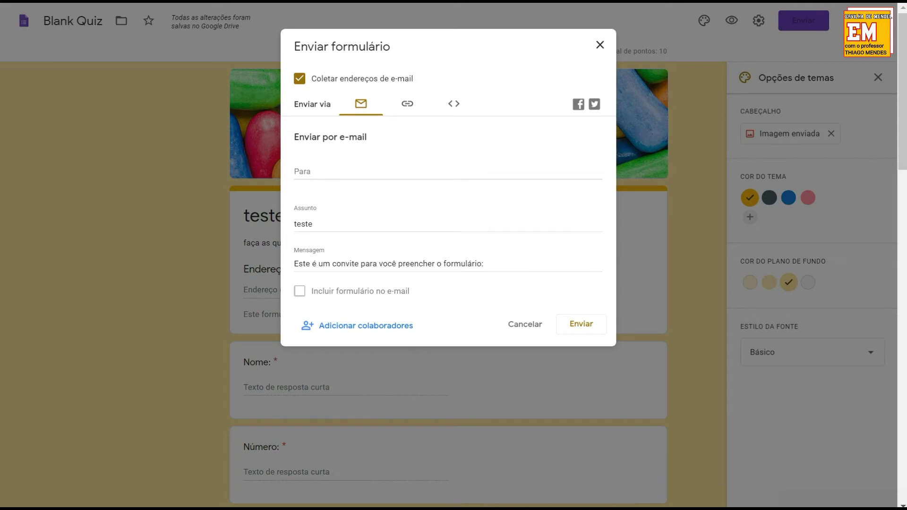
click(407, 103)
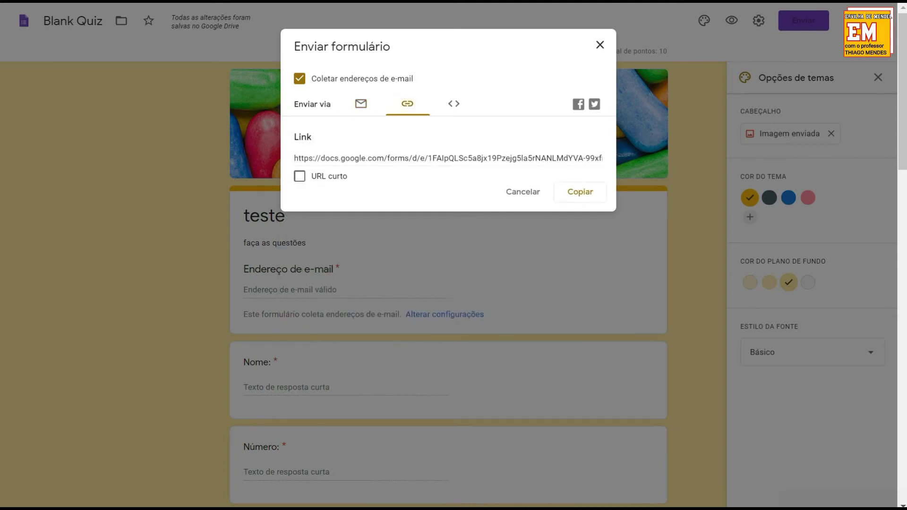
click(300, 176)
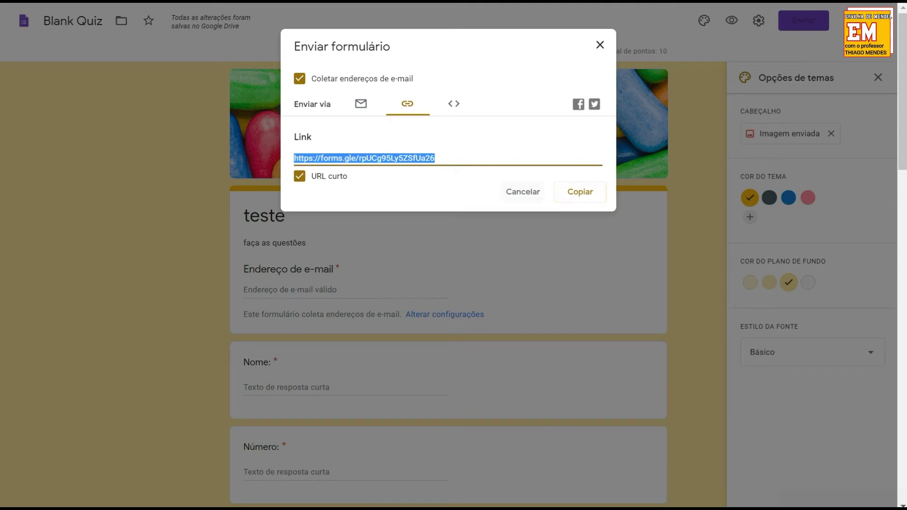
click(580, 192)
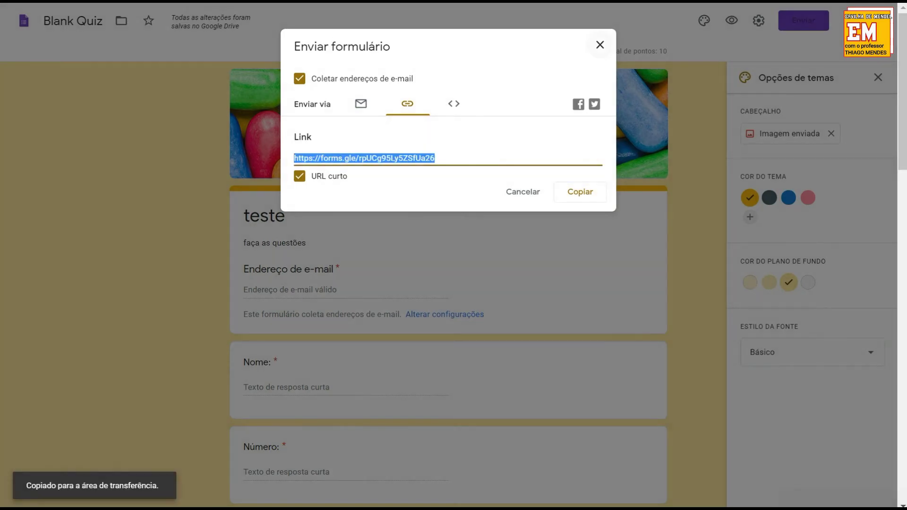
click(600, 45)
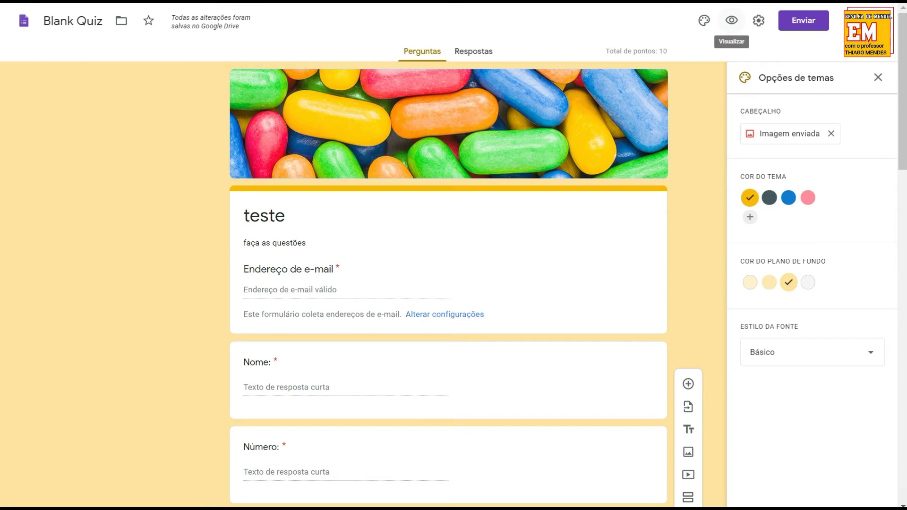
- Preview the form and answer the two Assinale a alternativa correta questions with "Hoje é domingo" and "Esse é um tutorial"
click(732, 20)
scroll(448, 255, down, 3)
scroll(449, 255, down, 5)
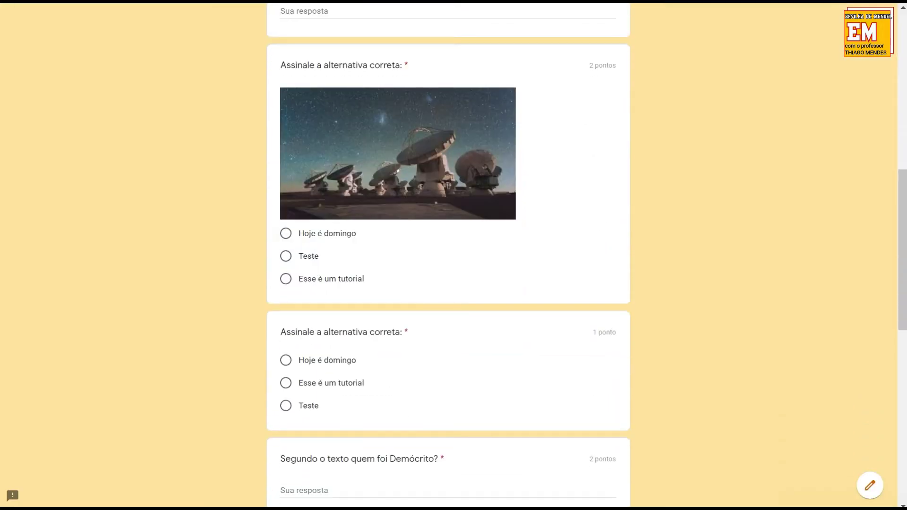
click(286, 233)
scroll(449, 255, down, 2)
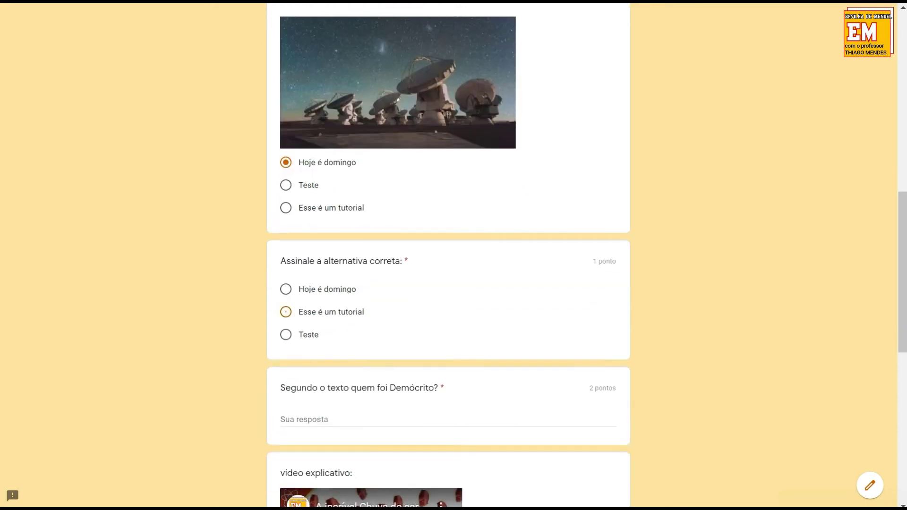
scroll(449, 255, down, 3)
- Answer the Demócrito question with "a pessoa que surgiu com a ideia dos átomos", match Palmeiras–Porco, São Paulo–Tricolor and Santos–Peixe, and submit the test
click(304, 277)
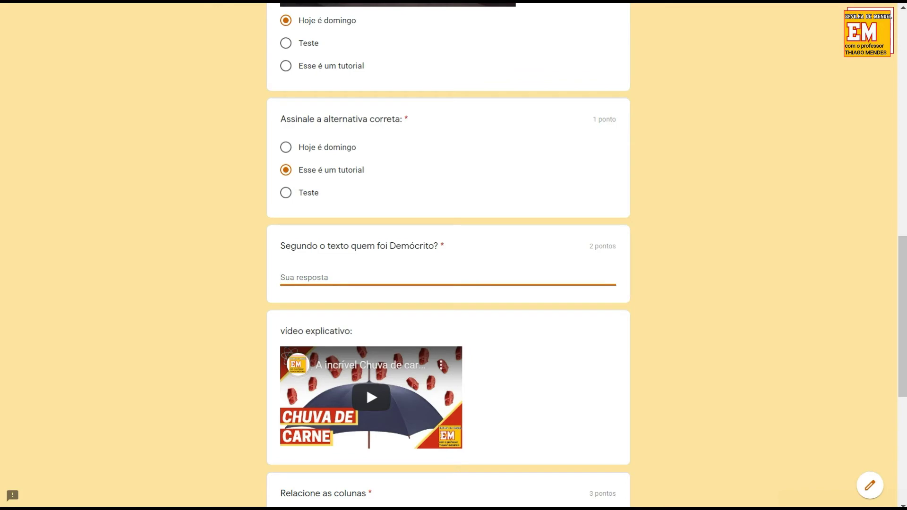
scroll(449, 256, down, 4)
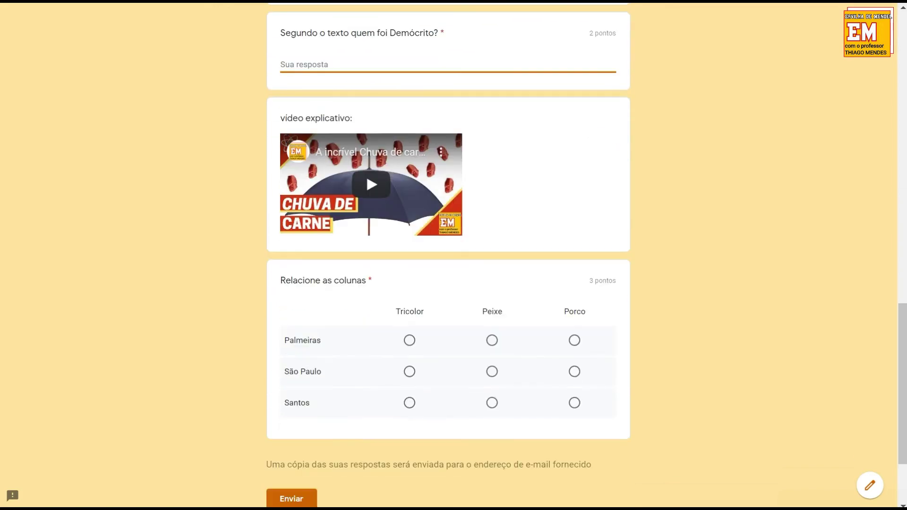
click(372, 184)
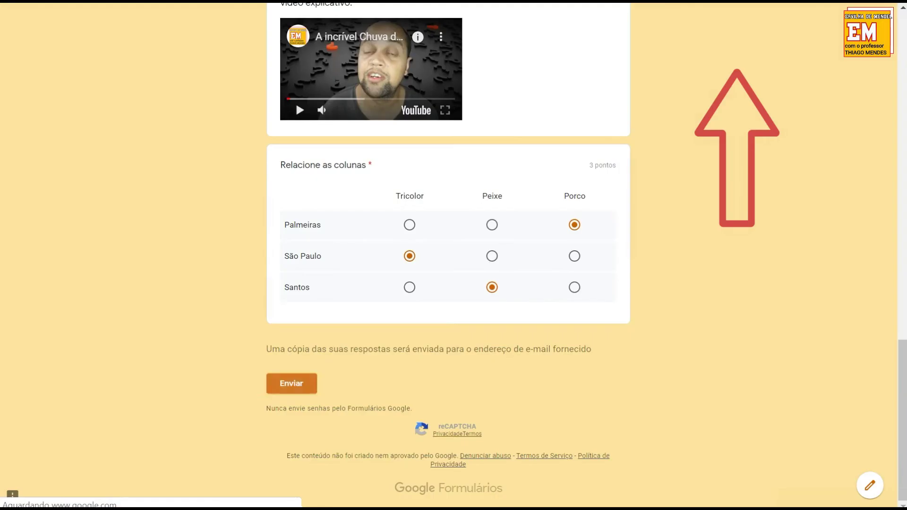
click(291, 383)
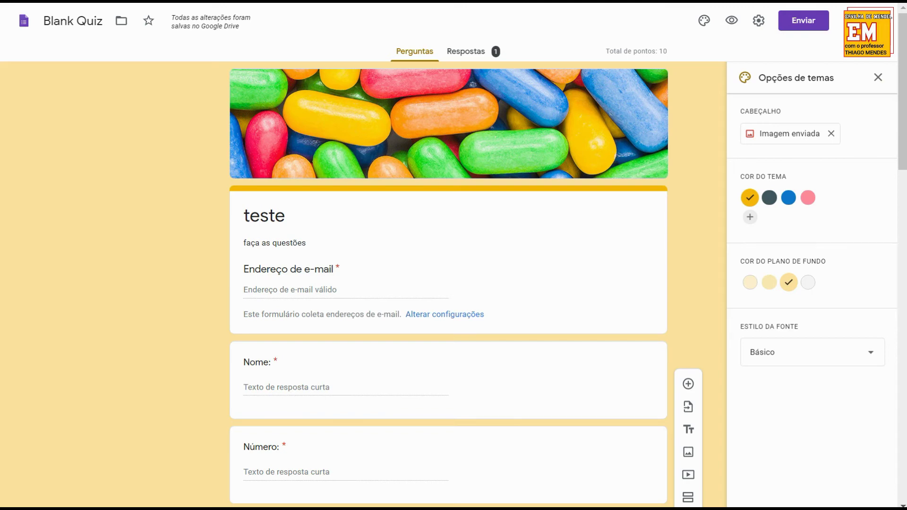
- Examine the summary of the form's responses, including the score distribution and the answer chart of each question
click(466, 51)
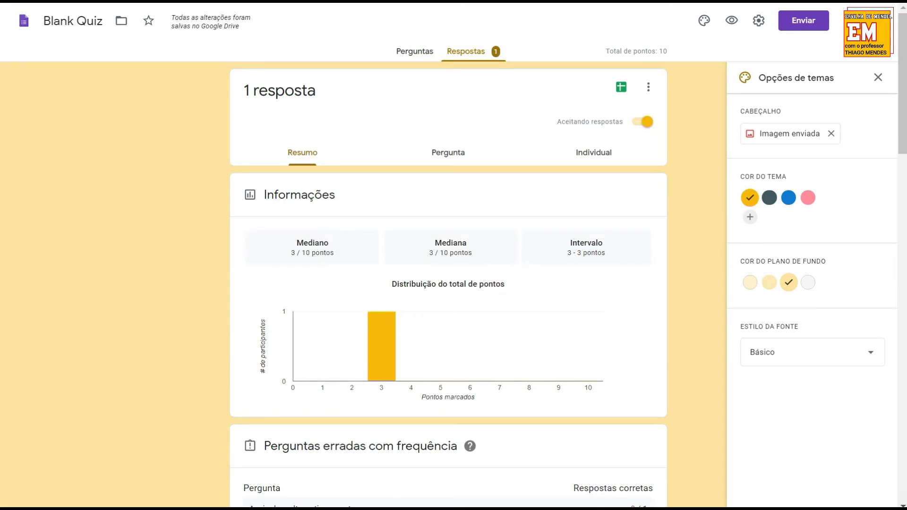
scroll(448, 283, down, 10)
scroll(448, 283, down, 3)
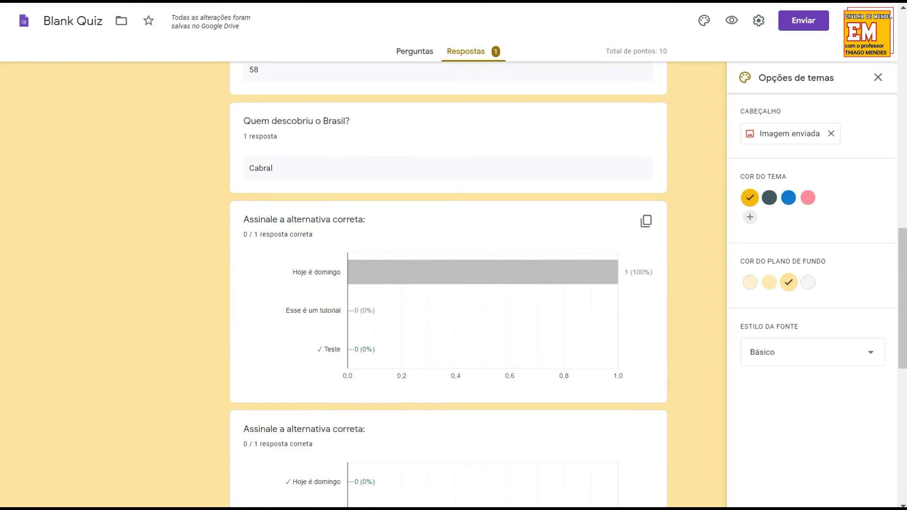
scroll(448, 284, down, 3)
scroll(447, 283, down, 4)
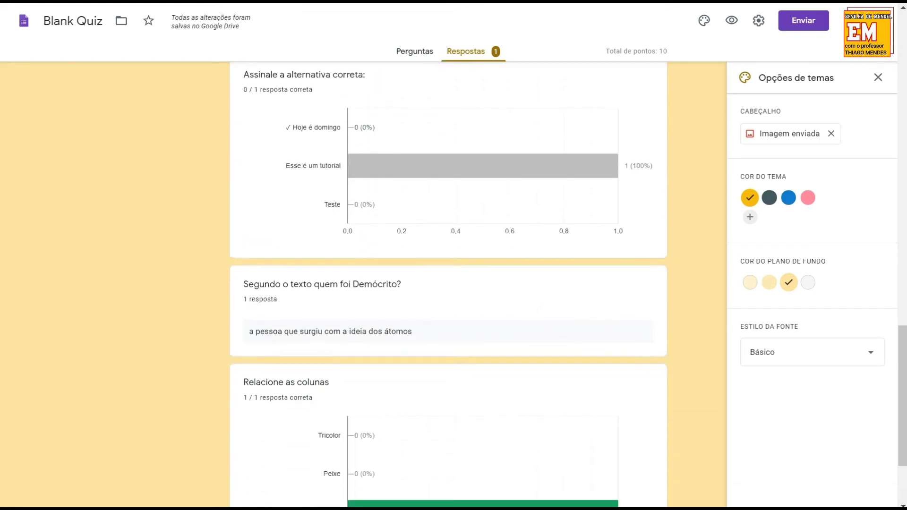
scroll(448, 283, down, 3)
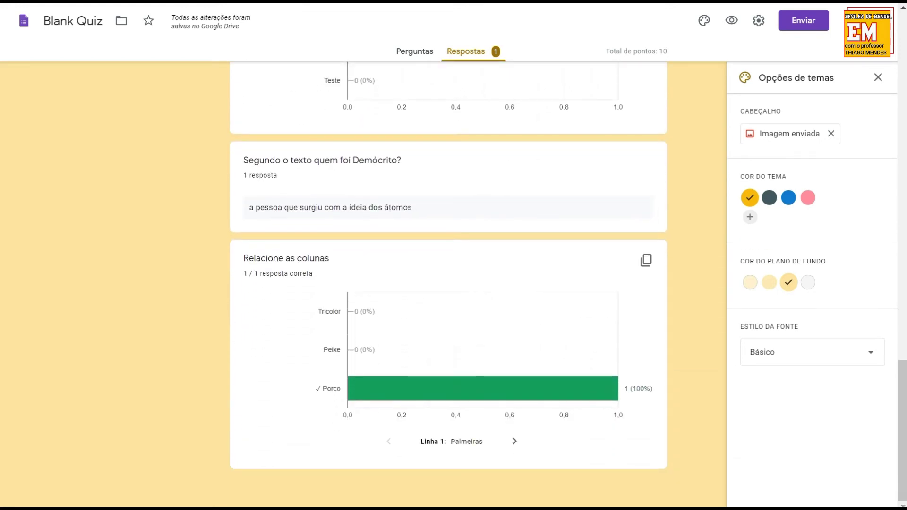
scroll(448, 284, up, 15)
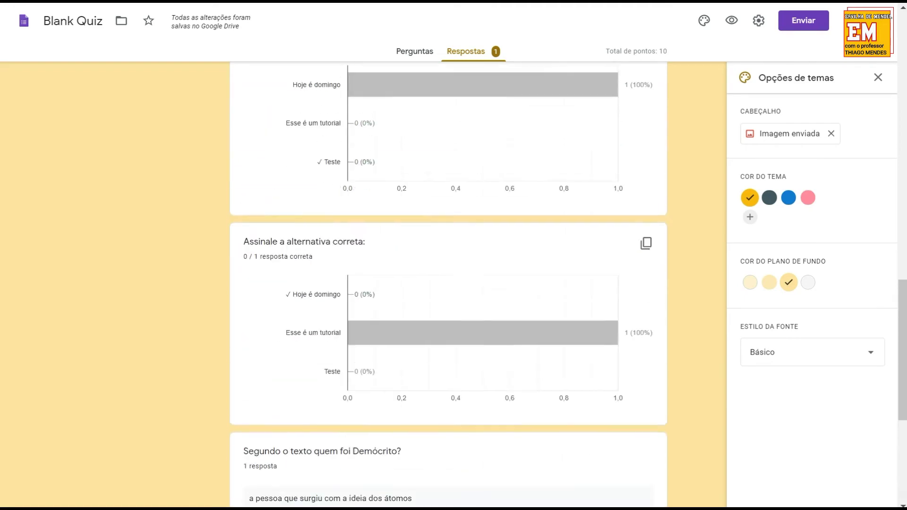
- View the responses question by question and select the Número question
scroll(448, 284, up, 5)
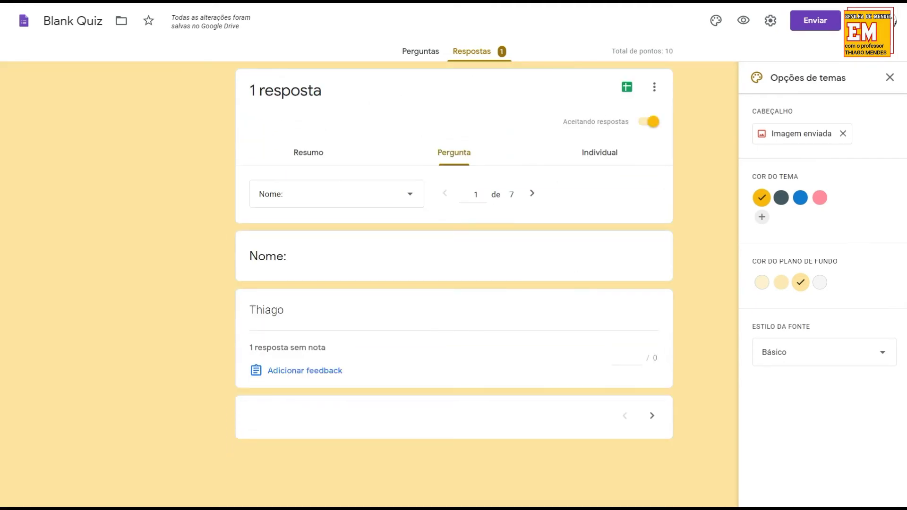
click(336, 194)
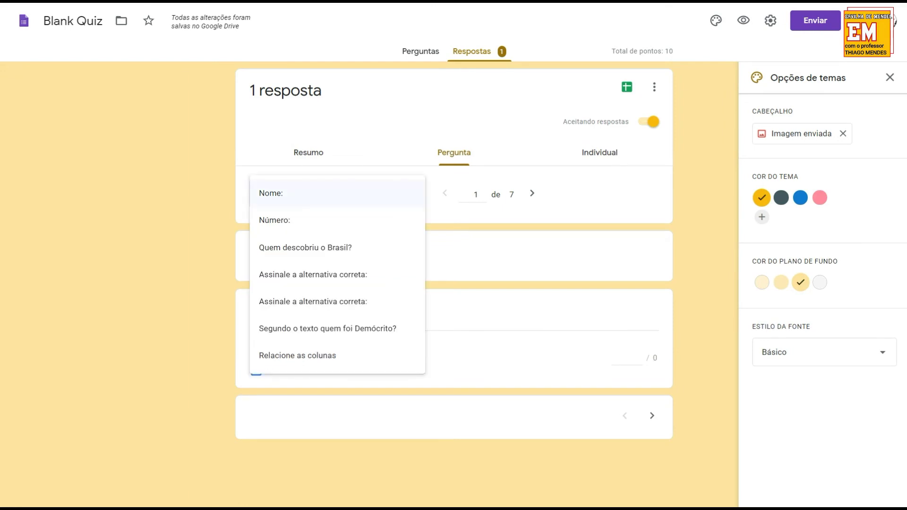
click(378, 220)
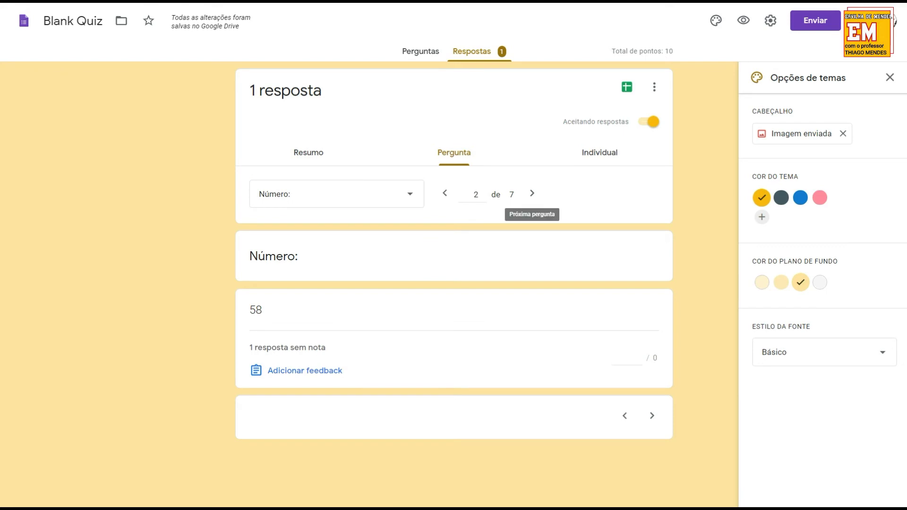
- In the individual response, give the answer to "Quem descobriu o Brasil?" 2 points and save the grading
click(599, 152)
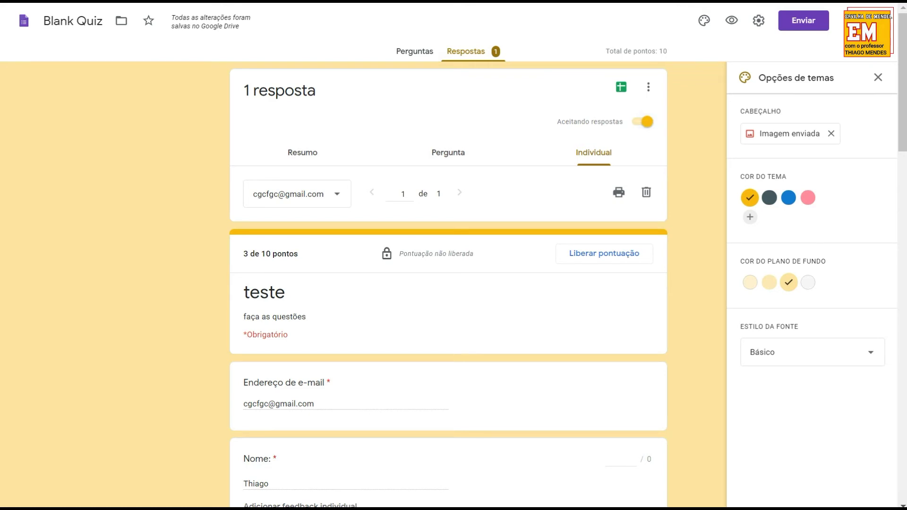
scroll(447, 284, down, 6)
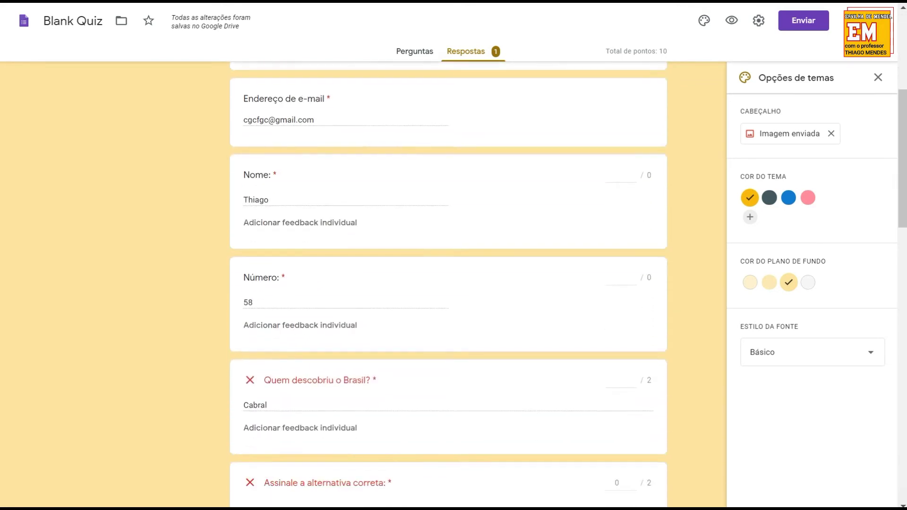
scroll(448, 284, down, 3)
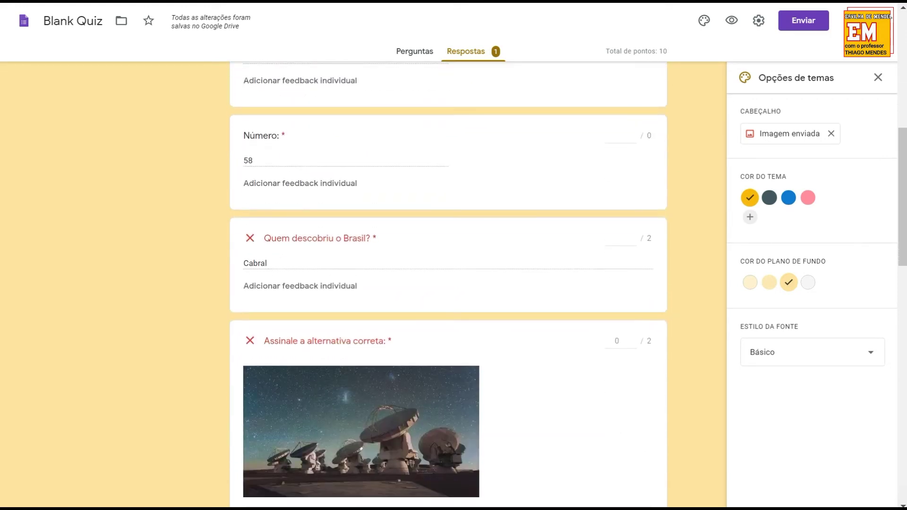
click(617, 238)
text(2)
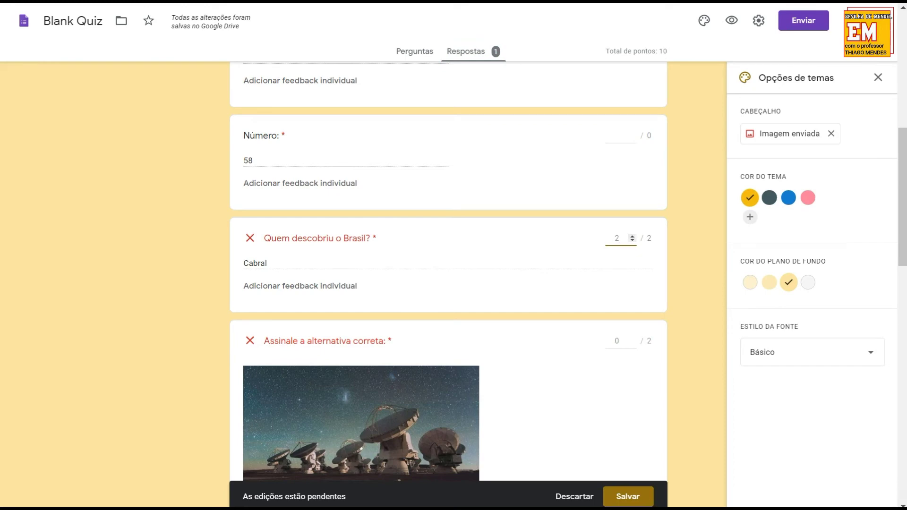
click(628, 497)
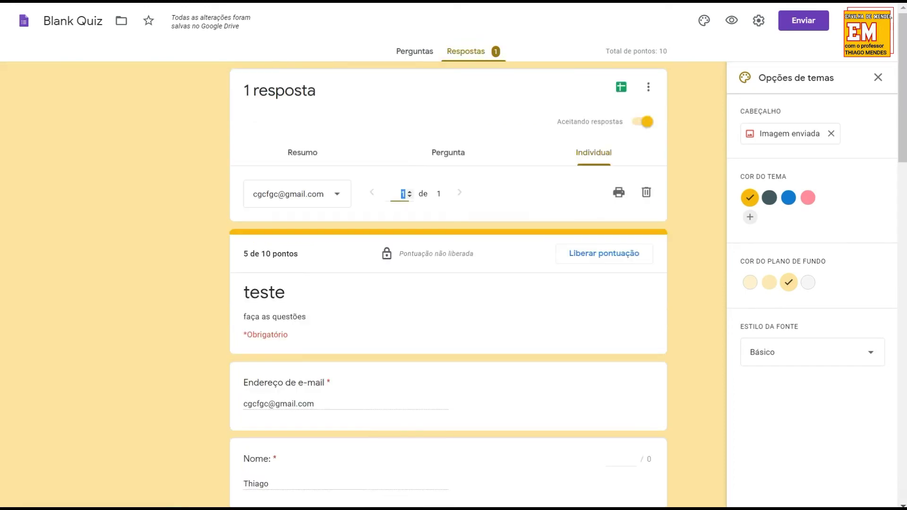
scroll(447, 284, down, 2)
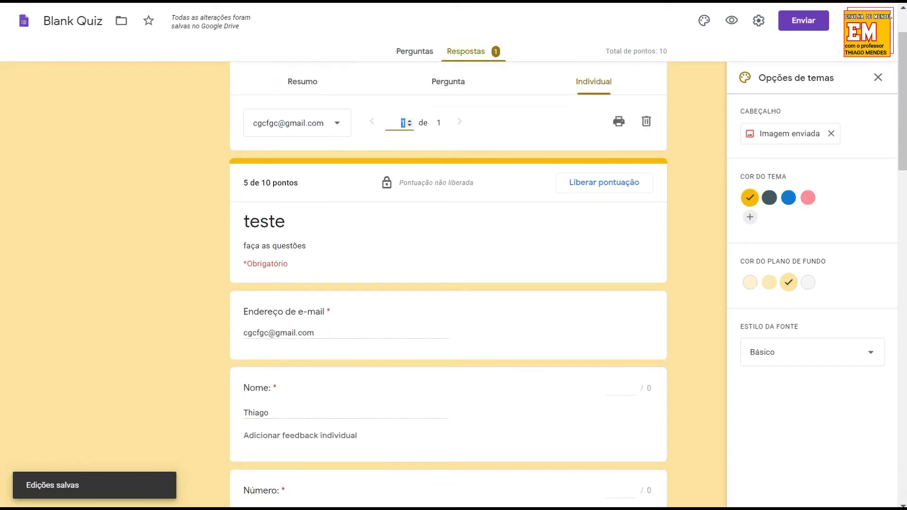
- Write the individual feedback "Você deveria ter explicado o experimento." for the open explanation answer in the Eratóstenes form
scroll(448, 283, down, 12)
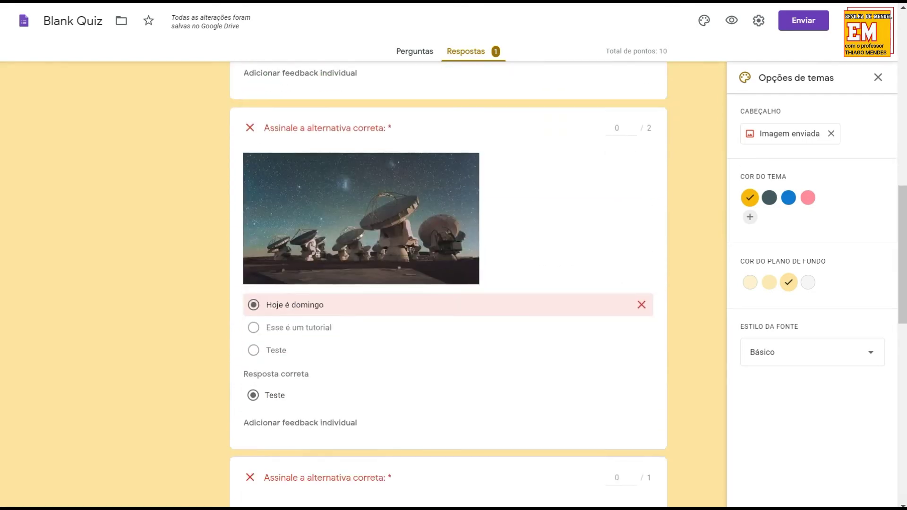
scroll(447, 284, down, 5)
scroll(448, 284, up, 3)
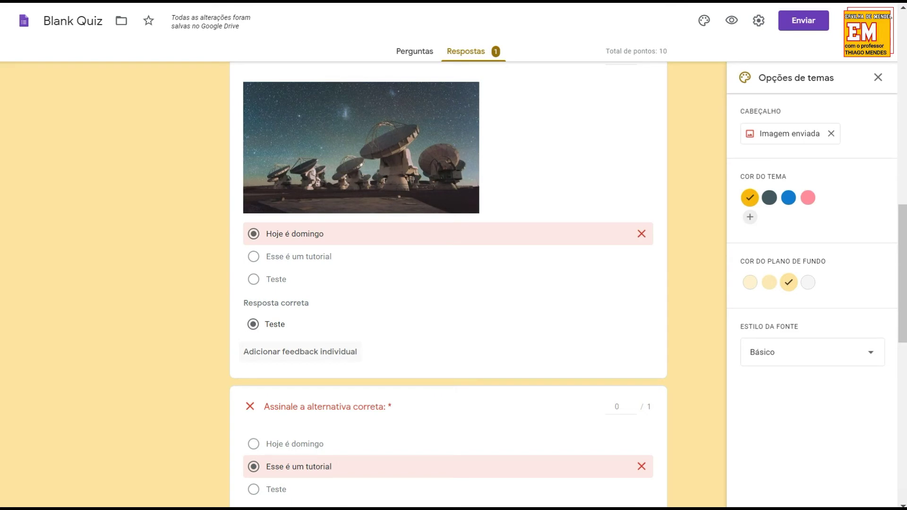
scroll(447, 284, down, 6)
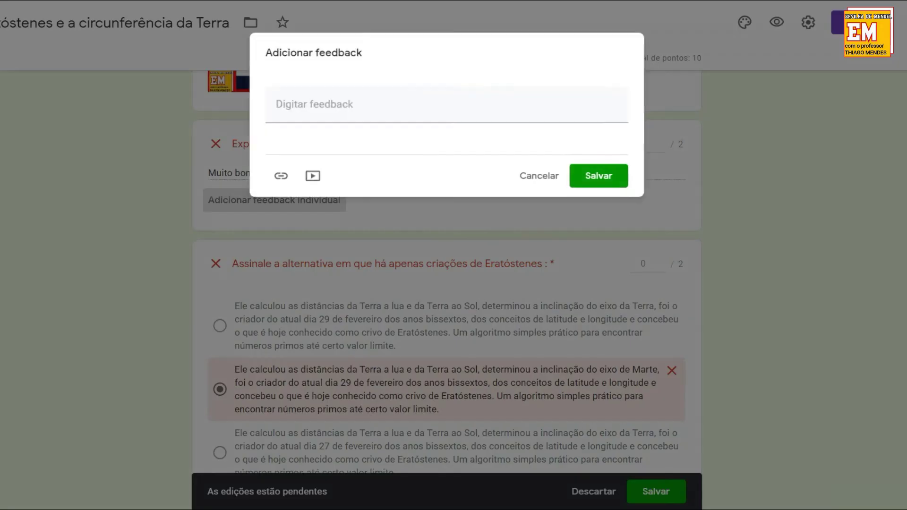
click(275, 103)
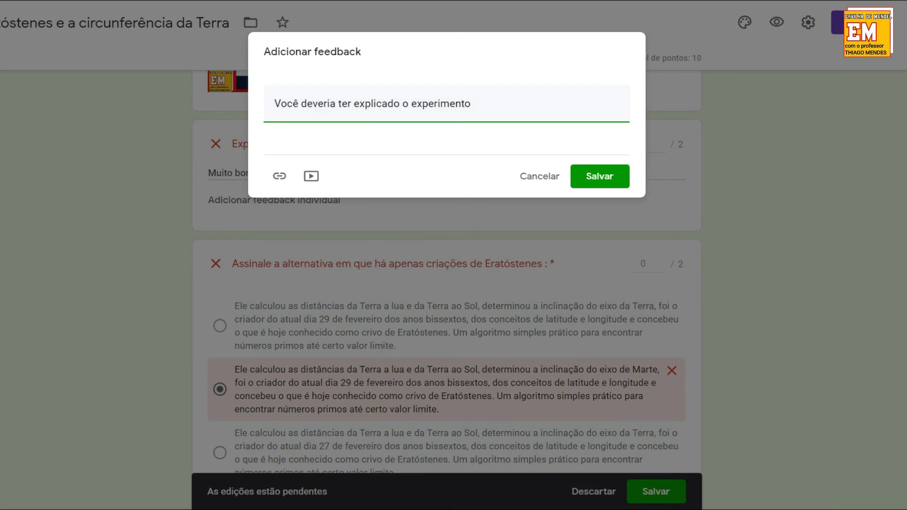
text(.)
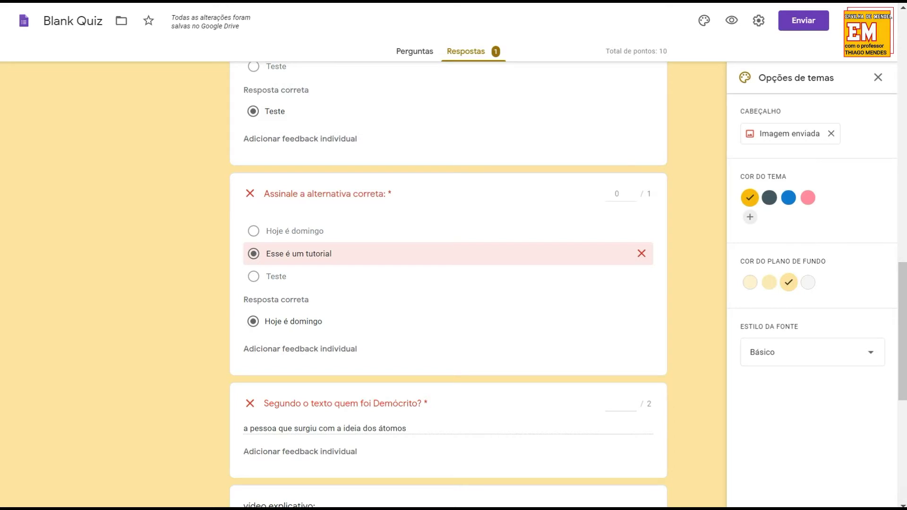
- Give the answer to "Segundo o texto quem foi Demócrito?" 2 points and save the grading
scroll(448, 284, down, 3)
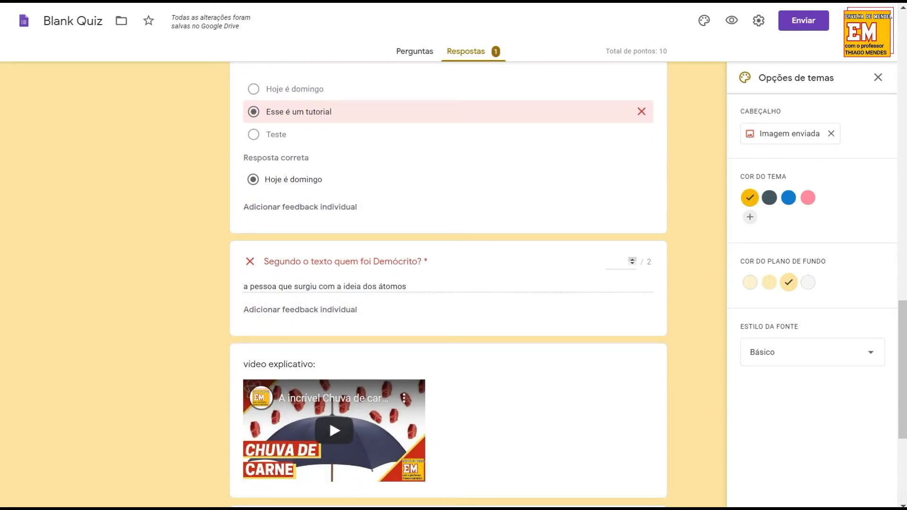
scroll(632, 250, up, 10)
click(632, 236)
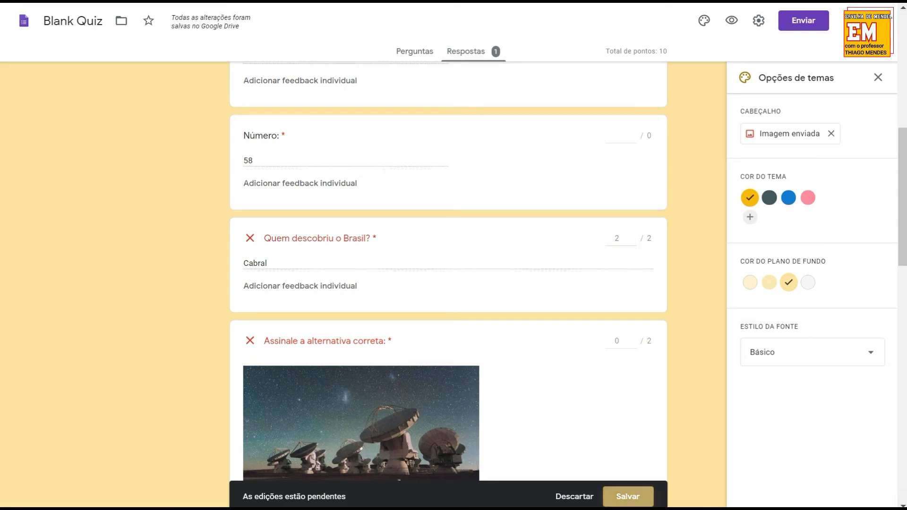
click(627, 496)
- Release the test score to all participants and send them the notification e-mails, without an optional message
click(604, 183)
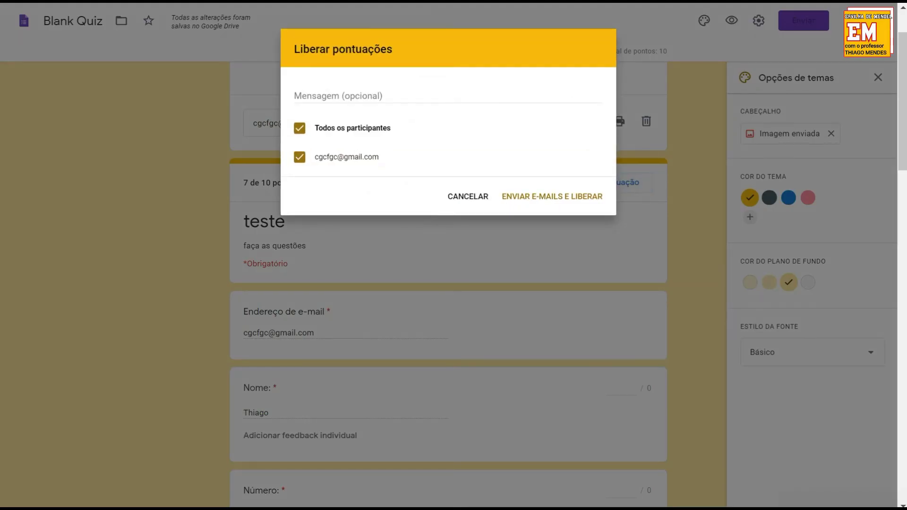
click(300, 156)
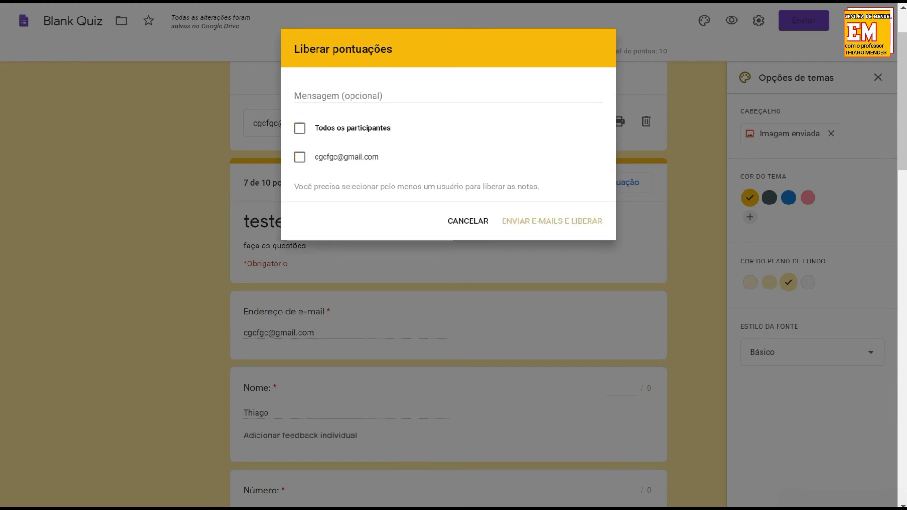
click(299, 157)
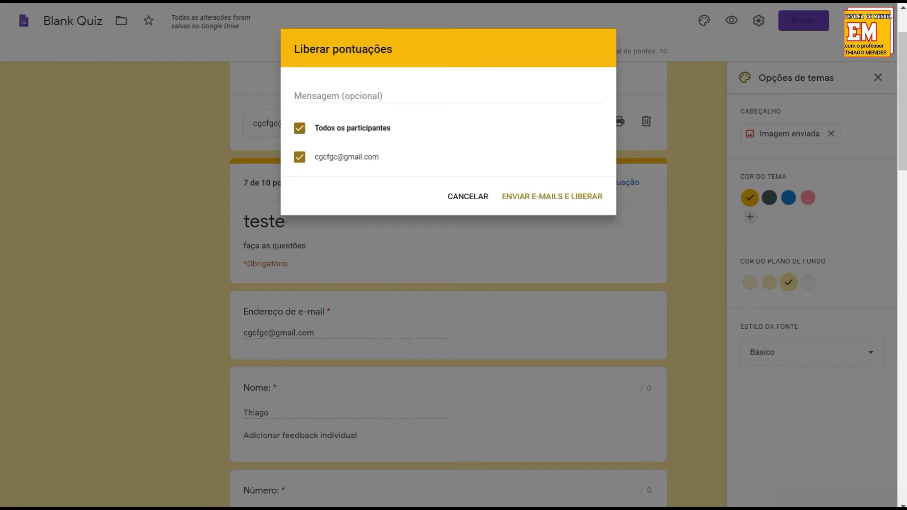
click(551, 196)
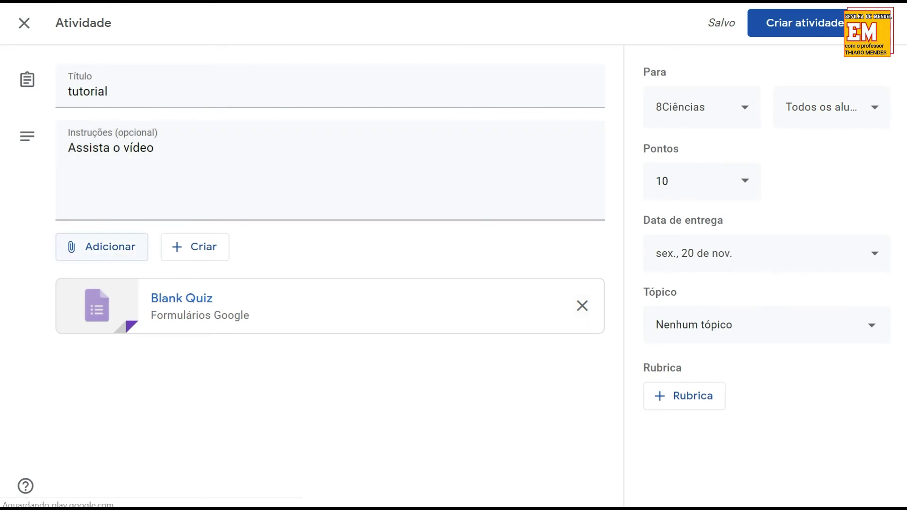
- Search YouTube for "chuva de carne ervilha de mendel" and attach the video "A incrível Chuva de carne" to the Classroom assignment
click(101, 247)
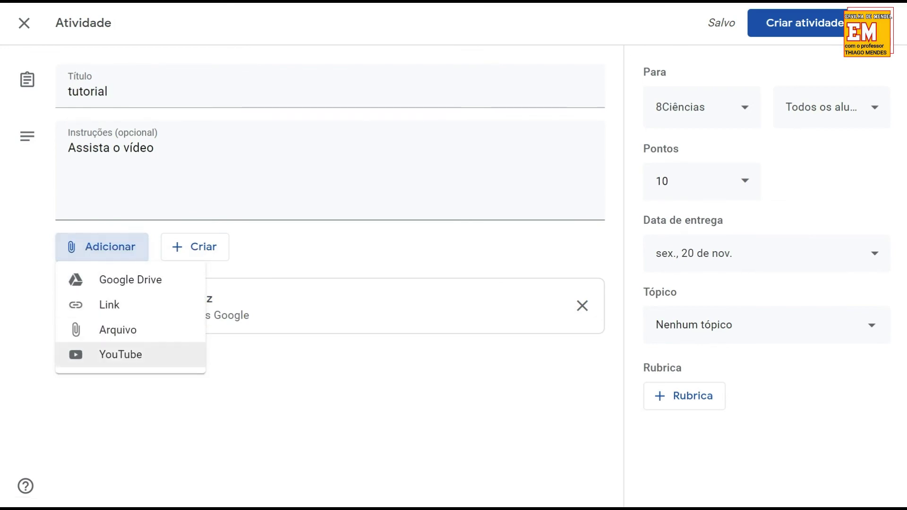
click(121, 355)
text(chuva de ca)
text(rne ervilha de mendel)
key(Return)
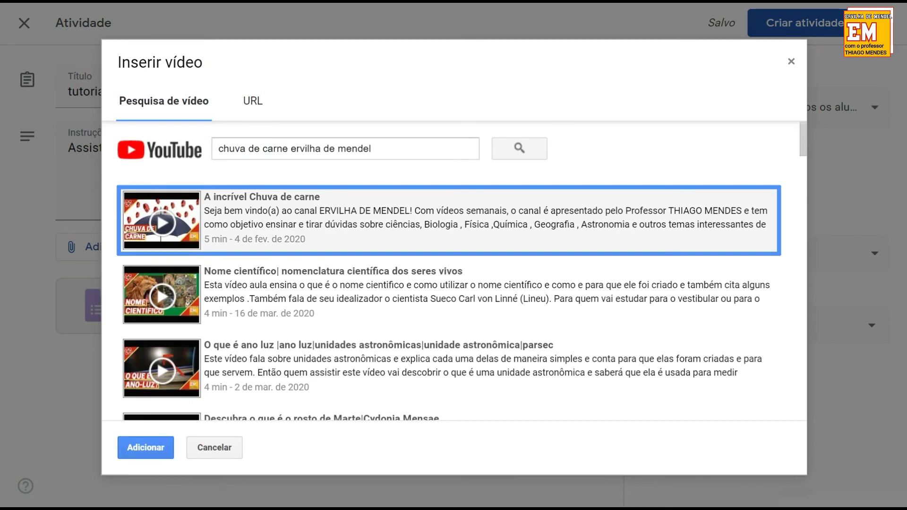
click(146, 448)
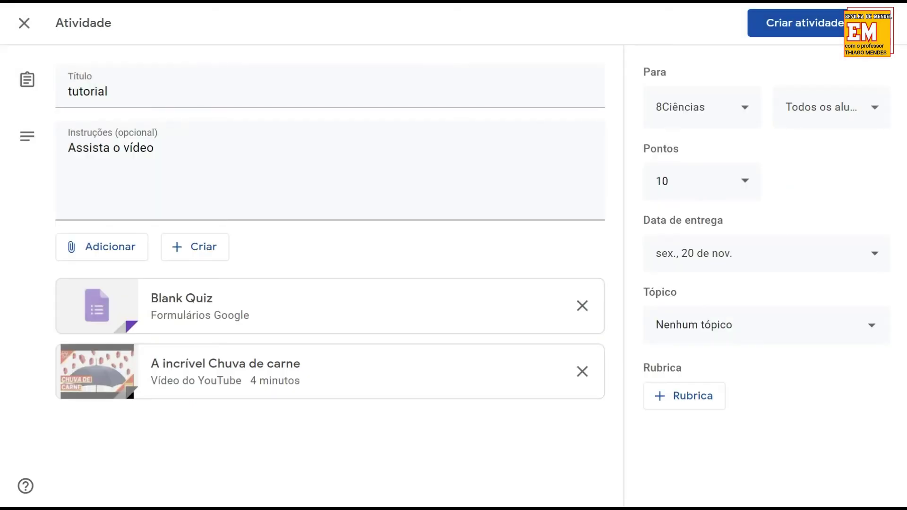
- Upload the file test.png to the assignment and set it to "Fazer uma cópia para cada aluno"
click(102, 247)
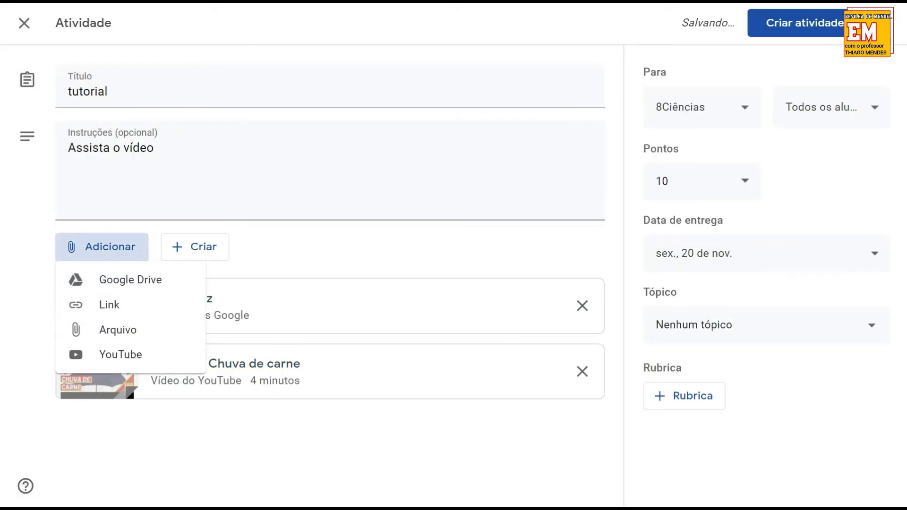
click(118, 330)
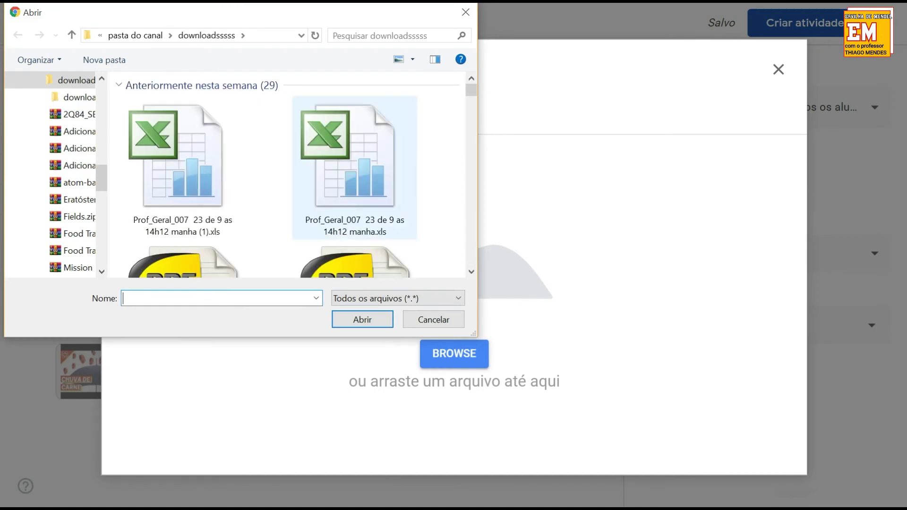
scroll(352, 179, down, 5)
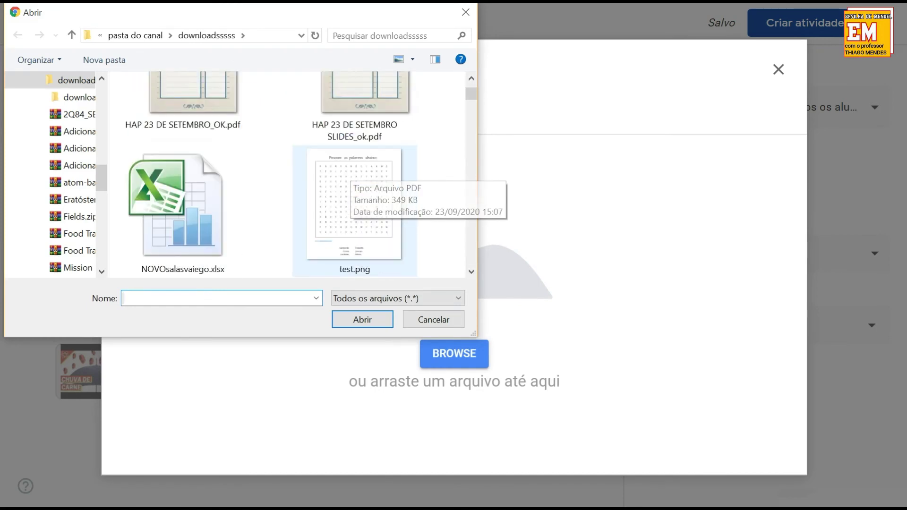
click(364, 198)
click(362, 319)
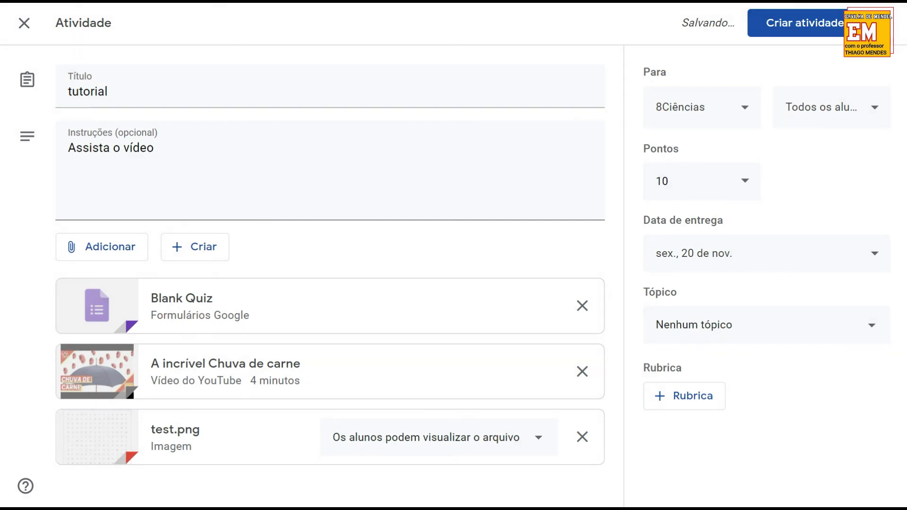
click(438, 437)
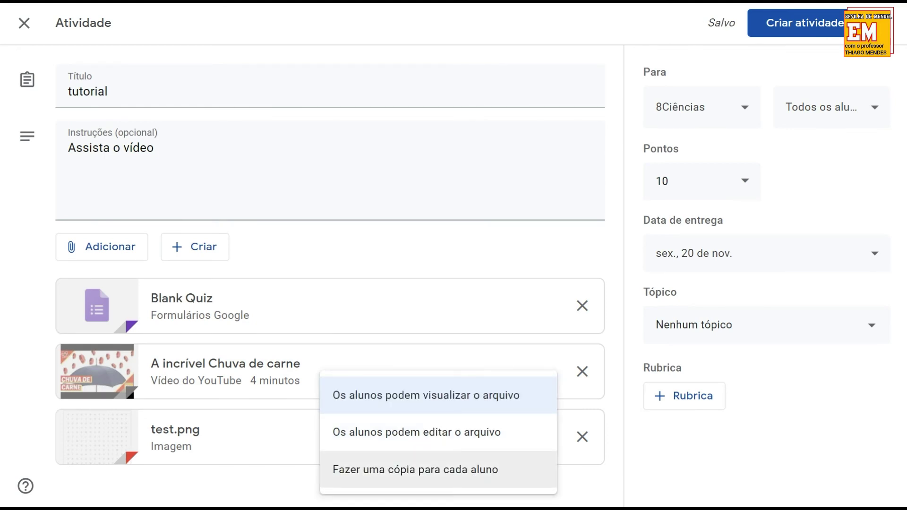
click(416, 470)
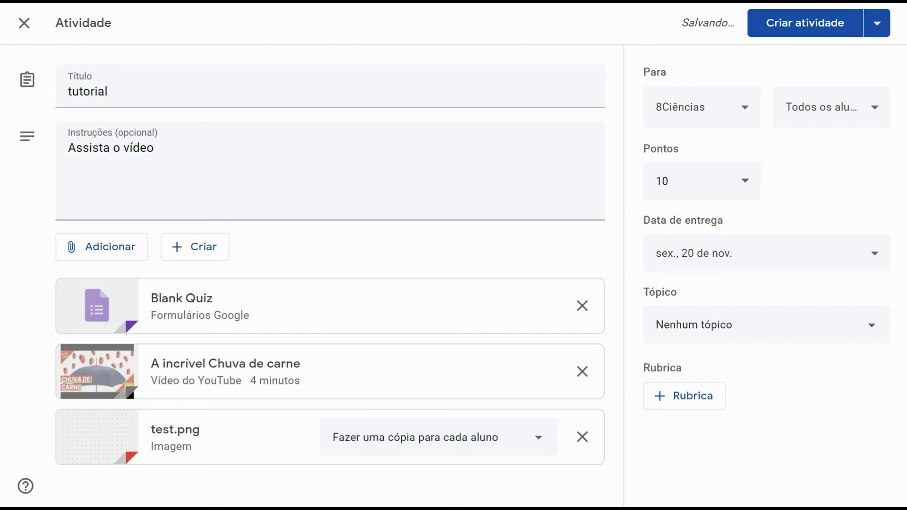
- Schedule the assignment for publication on 22 October 2020 at 07:00
click(877, 22)
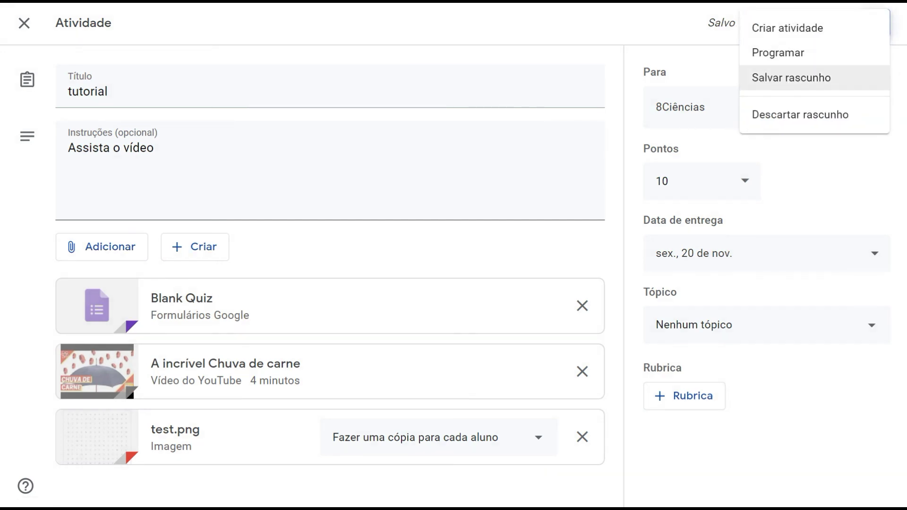
key(Down)
key(Up)
key(Up)
key(Up)
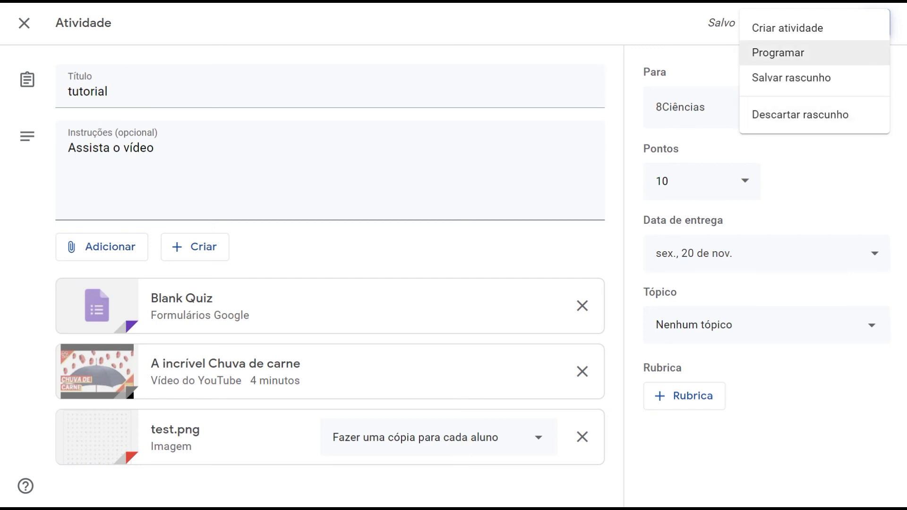
click(778, 52)
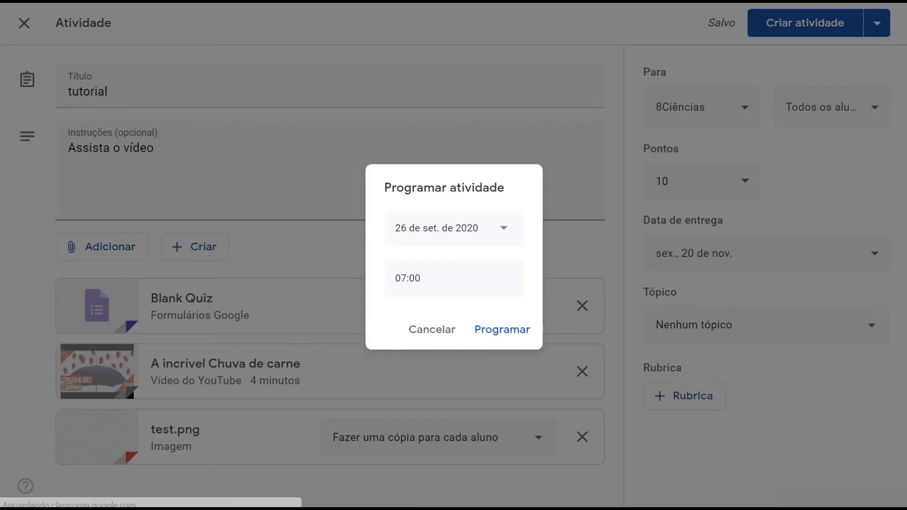
click(454, 227)
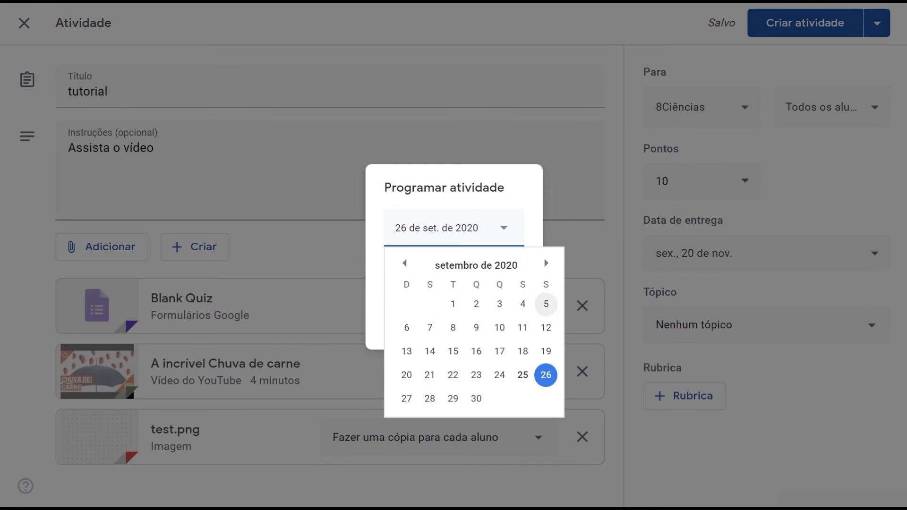
click(545, 263)
key(Down)
key(Down)
key(Down)
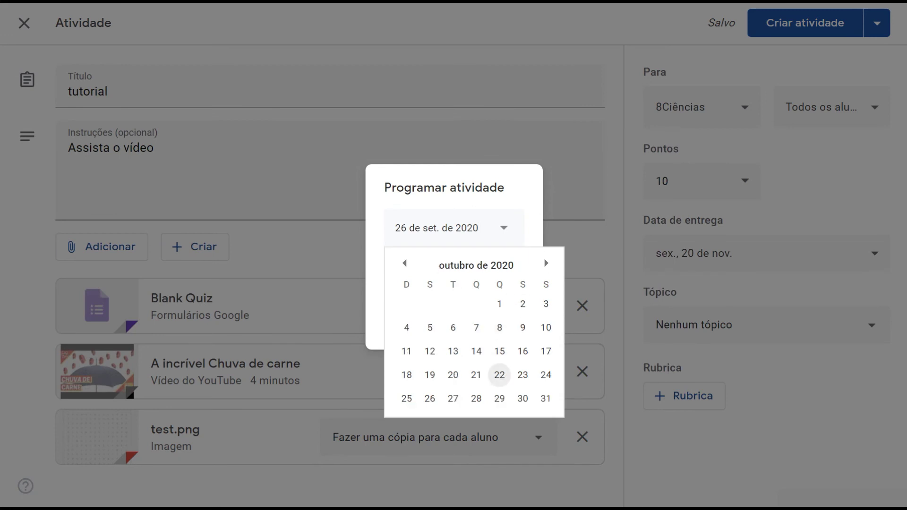
key(Return)
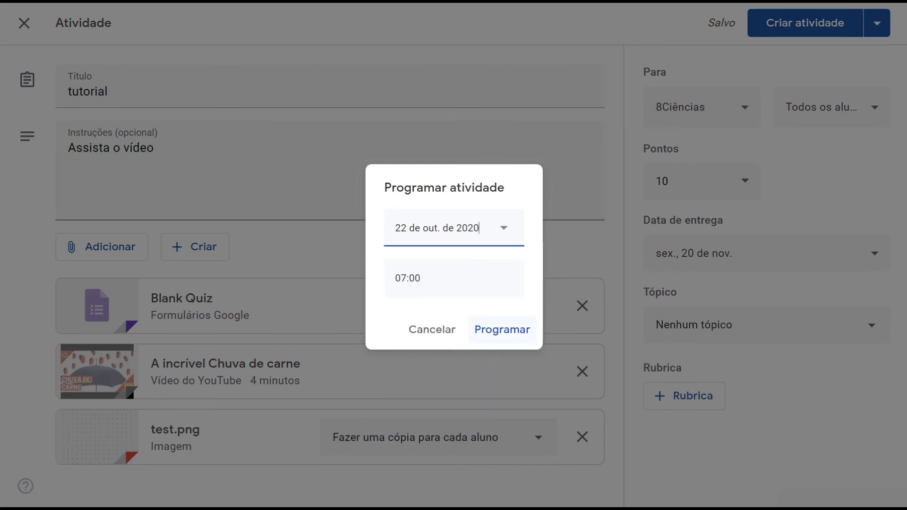
click(502, 330)
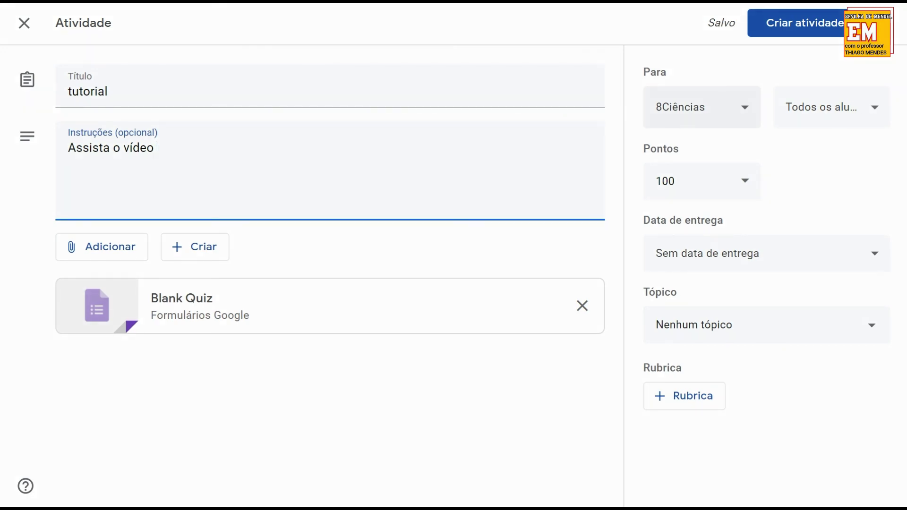
- View the classes available for the assignment, keep only 8Ciências, and set the points to 10
click(702, 107)
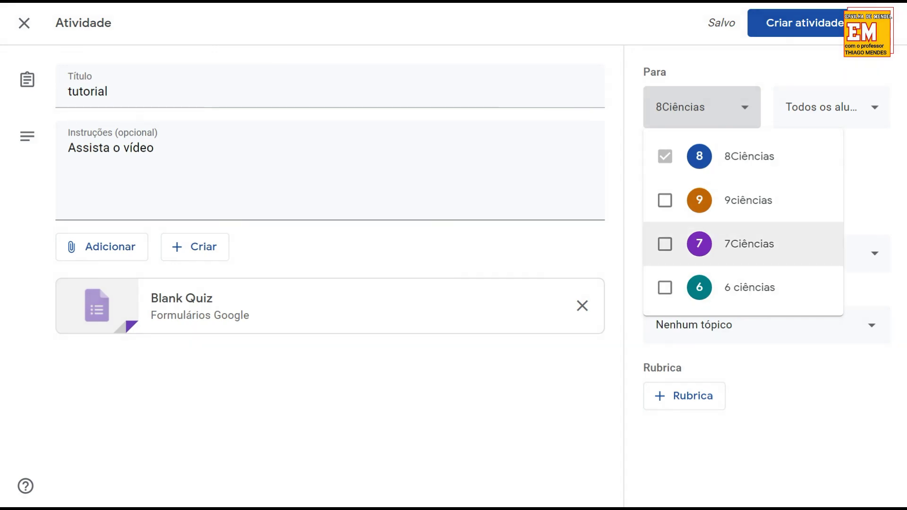
key(Escape)
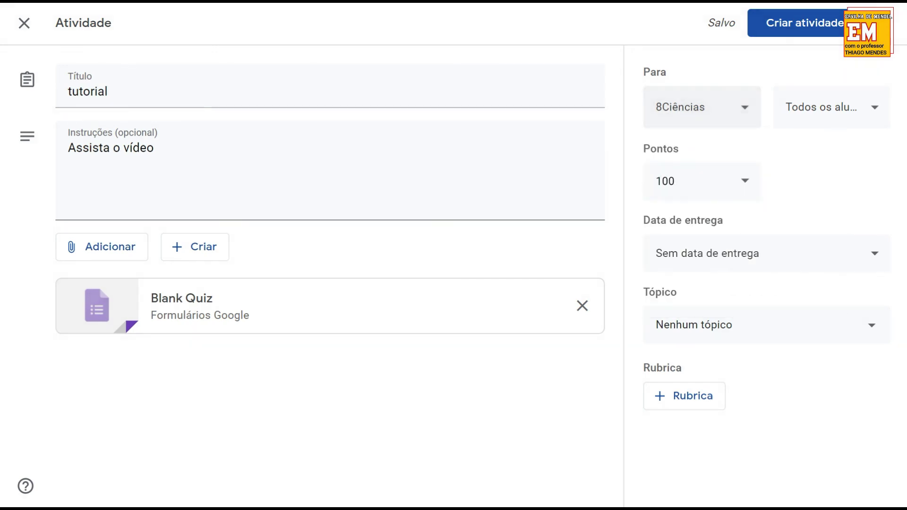
click(701, 181)
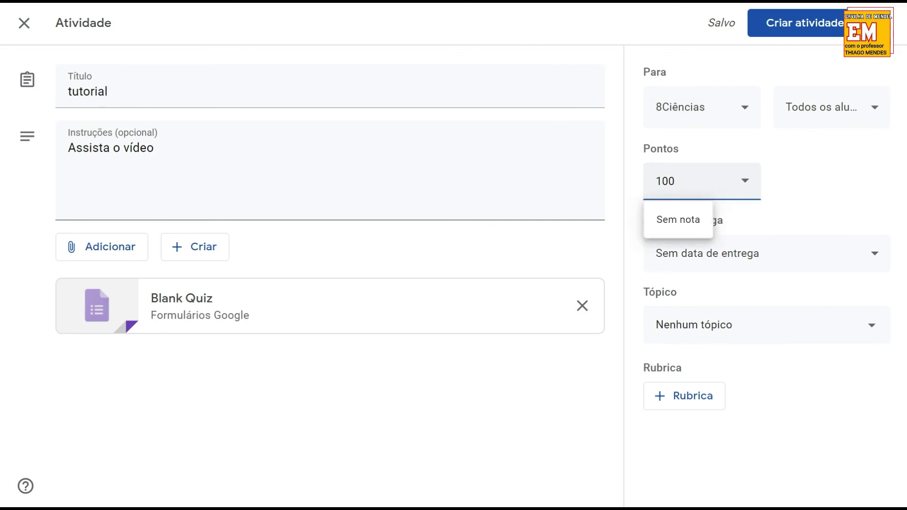
key(BackSpace)
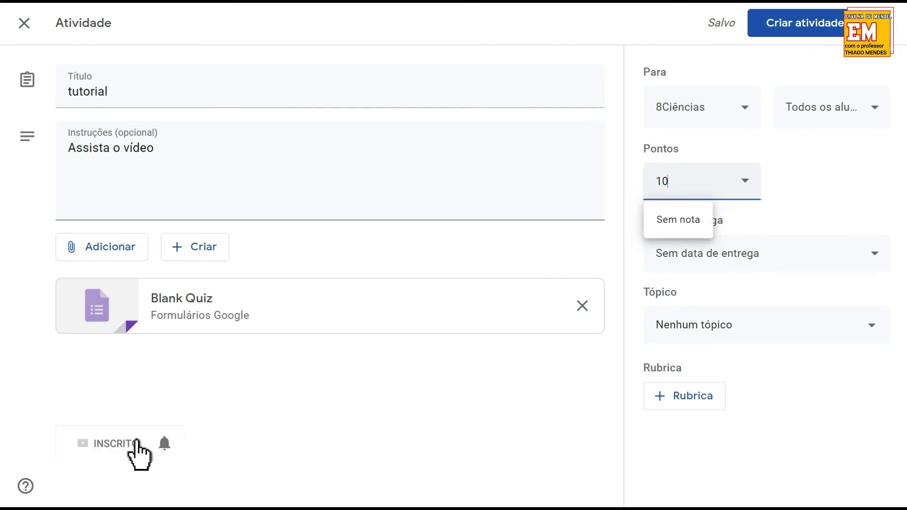
key(Escape)
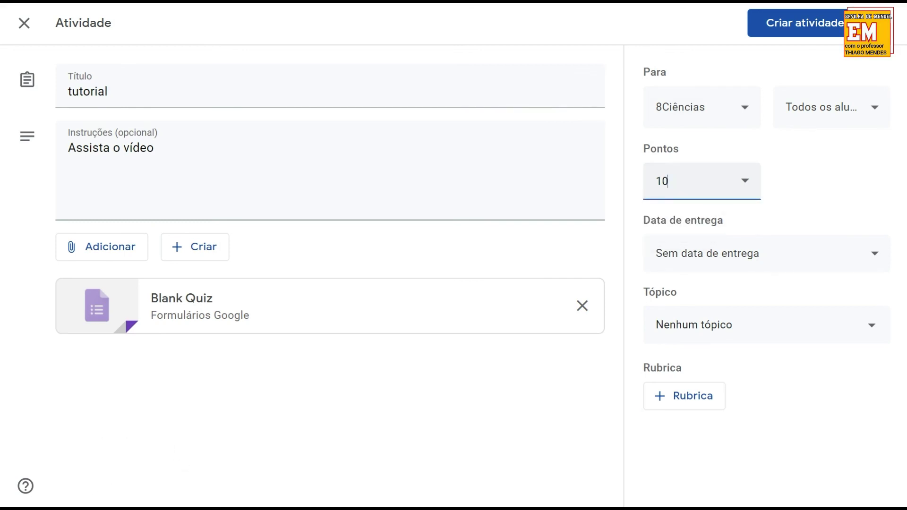
- Set the assignment's due date to 20 November 2020 without a time
click(766, 253)
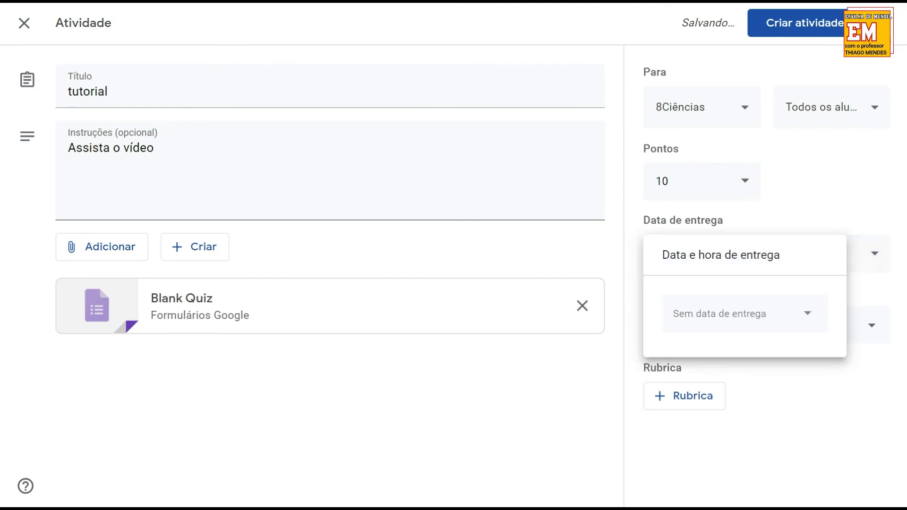
click(744, 313)
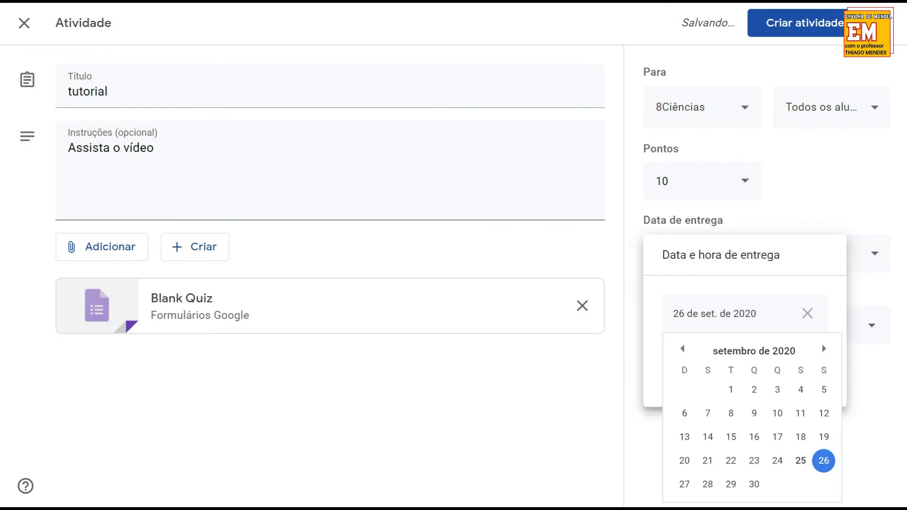
click(824, 348)
click(824, 349)
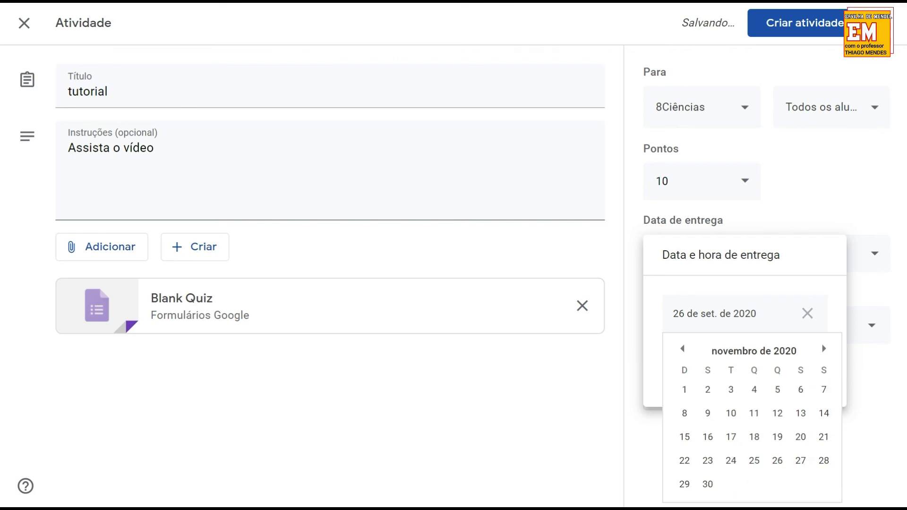
click(800, 437)
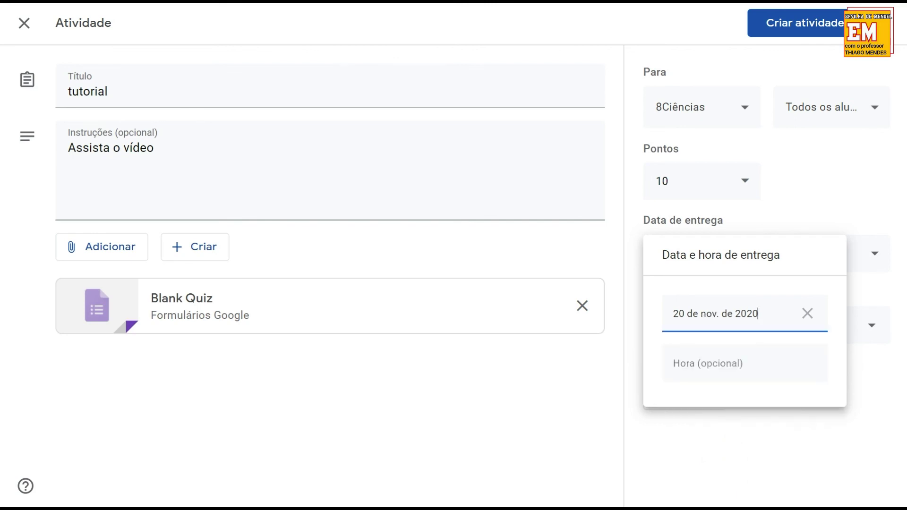
key(Escape)
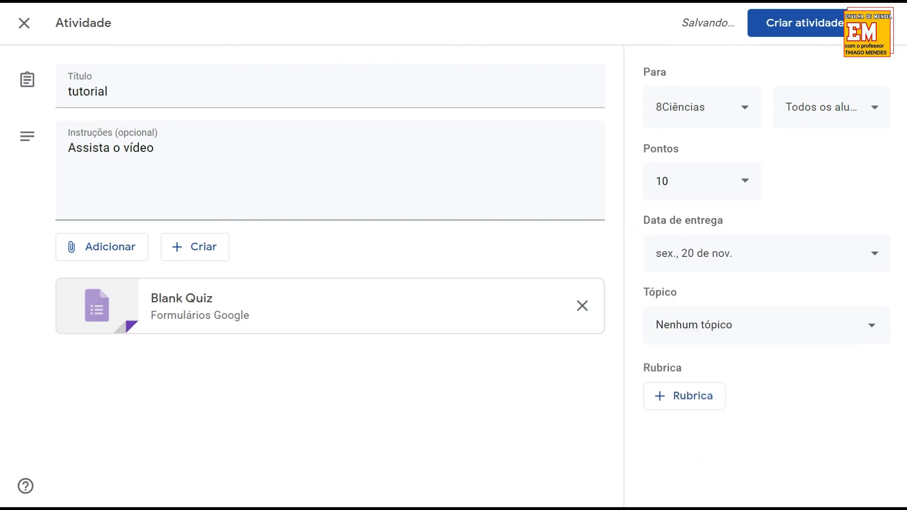